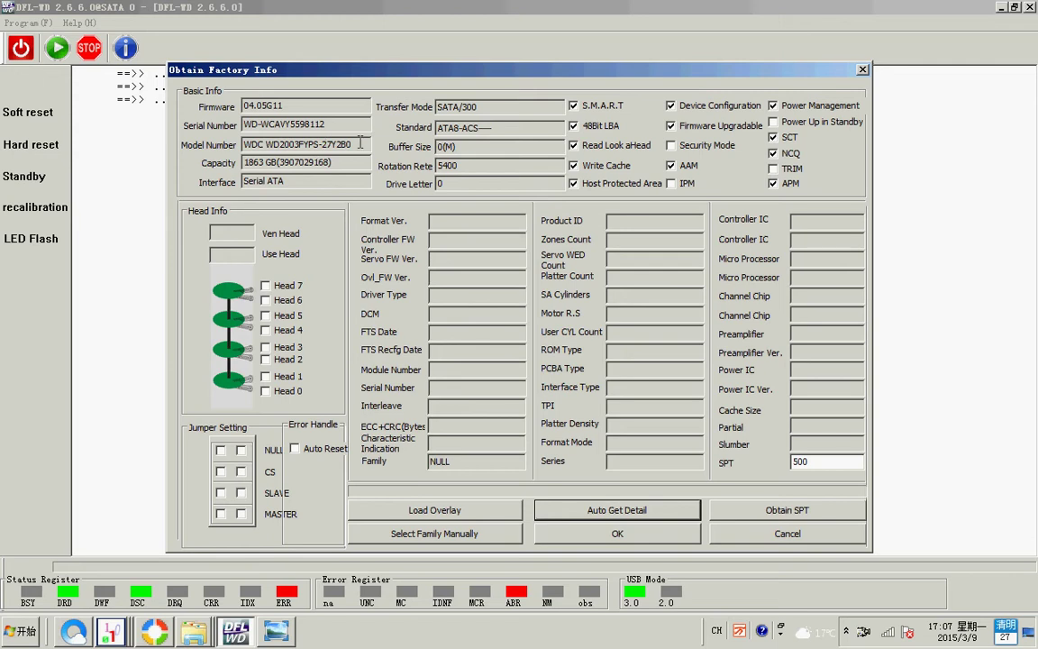
# Step: Power off the drive after leaving its factory info, and view the circuit board photo of the contacts being shorted
pyautogui.moveTo(353, 145); pyautogui.dragTo(221, 144)
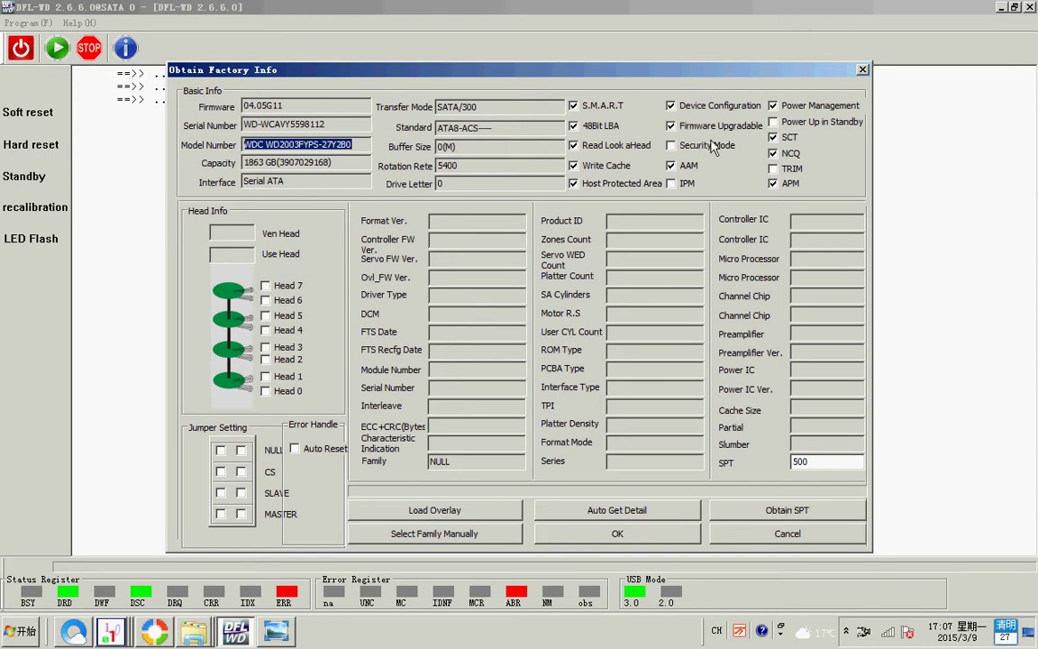
pyautogui.click(862, 70)
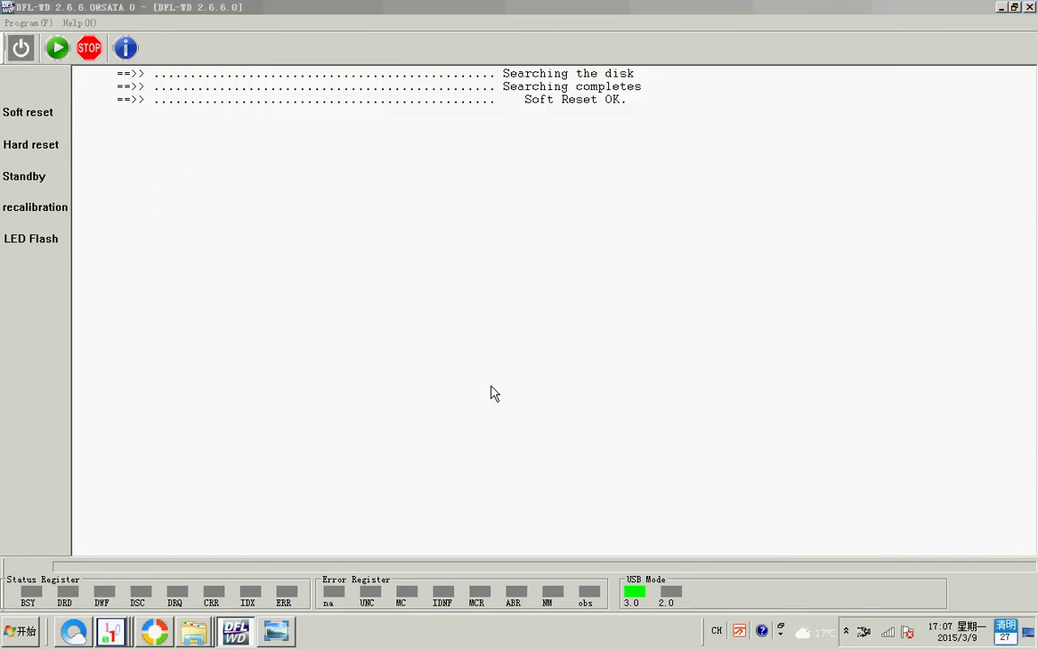
pyautogui.hotkey('alt', 'Tab')
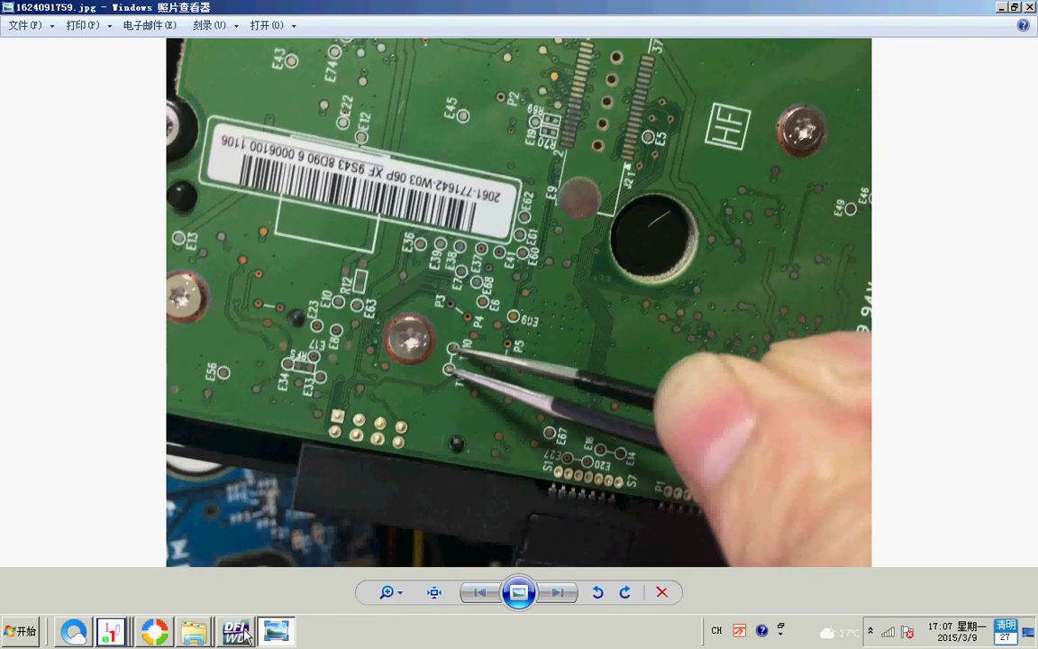
# Step: Return to DFL-WD, power on the drive and automatically obtain its detailed factory info
pyautogui.click(225, 577)
pyautogui.click(22, 46)
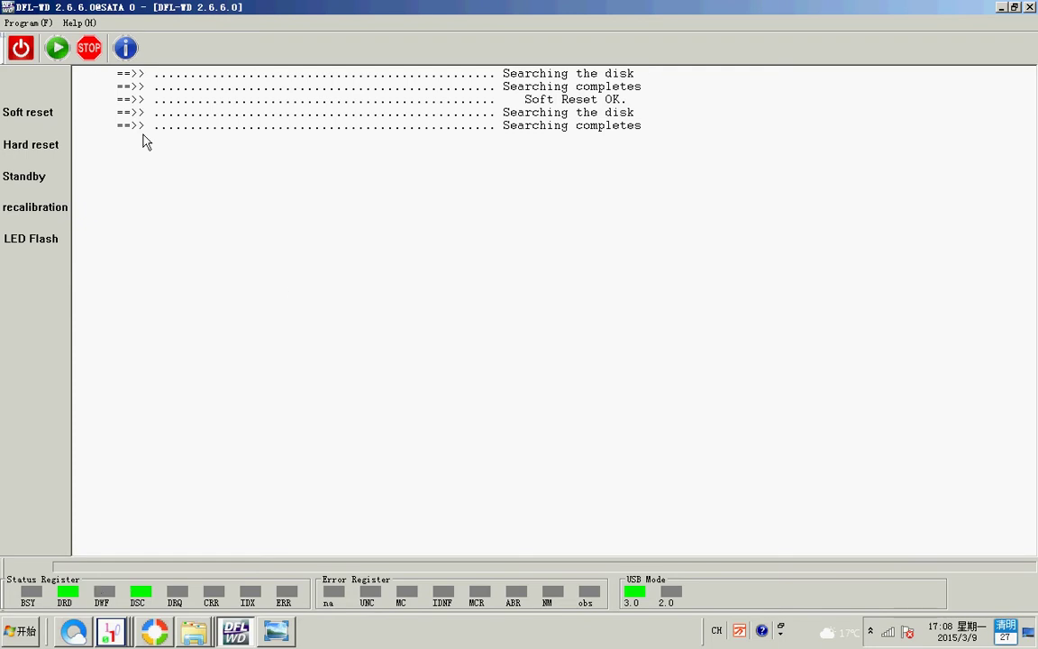
pyautogui.click(56, 49)
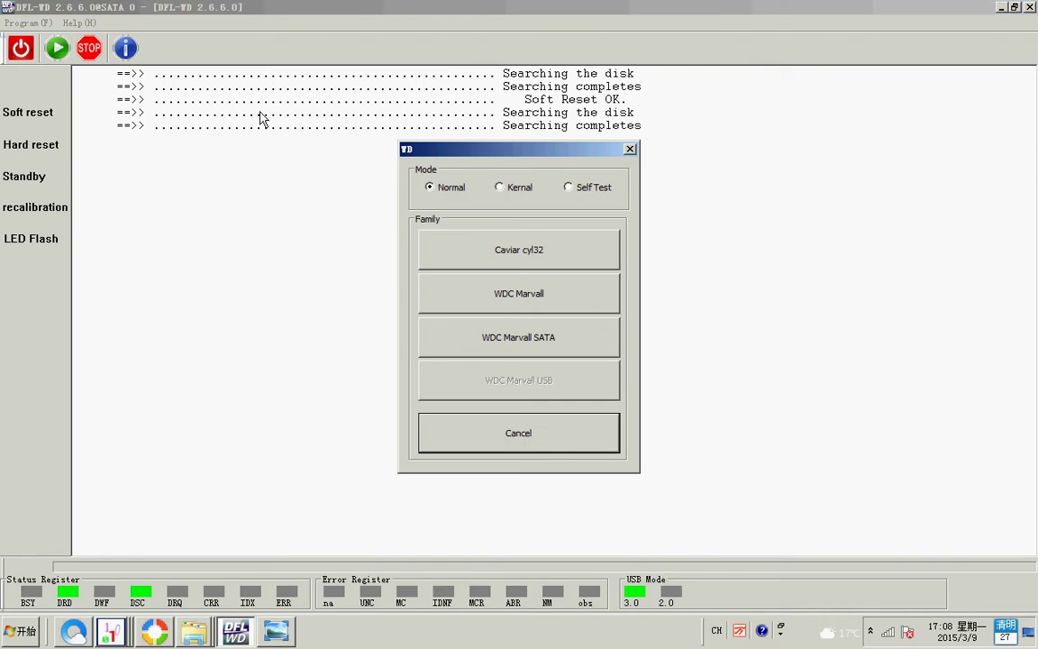
pyautogui.click(533, 306)
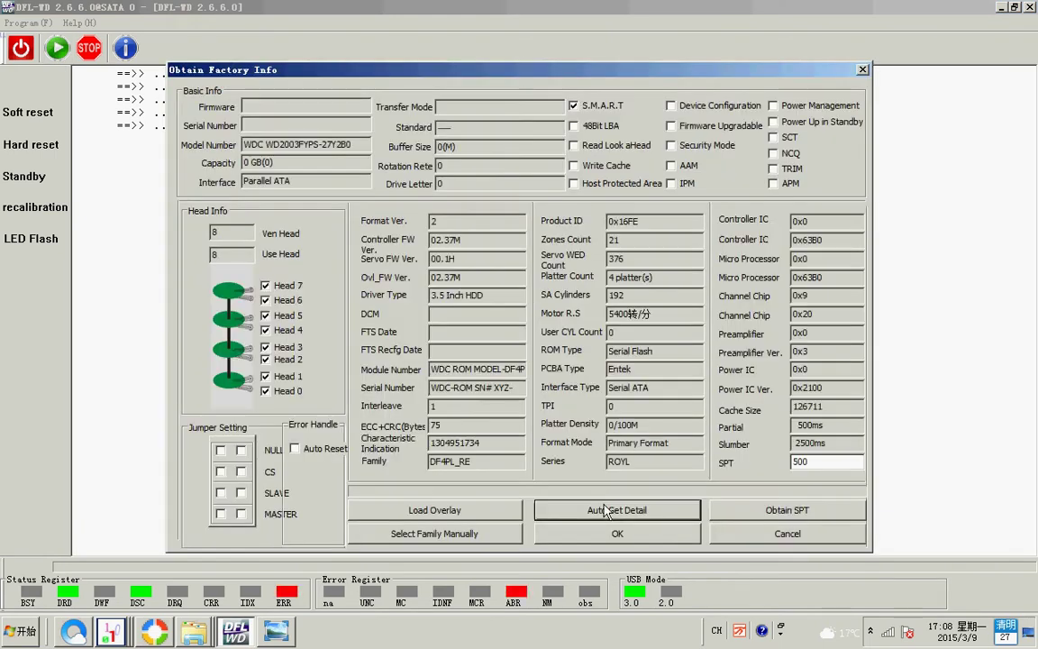
# Step: Accept the DF4PL_RE family and use the firmware directory WDC WD2003FYPS-27Y2B0___00020037_500_192
pyautogui.moveTo(470, 462)
pyautogui.mouseDown()
pyautogui.moveTo(431, 461)
pyautogui.moveTo(450, 460)
pyautogui.mouseUp()
pyautogui.click(618, 534)
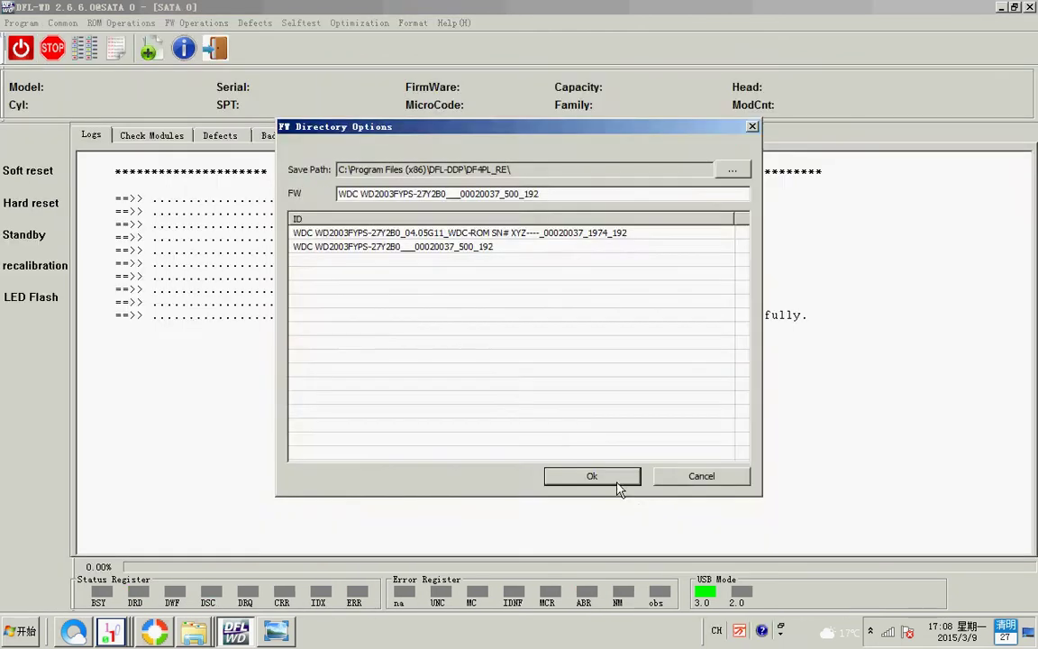
pyautogui.click(612, 478)
# Step: Sort the firmware module list by module ID and view the hex content of module 01, the modules directory
pyautogui.click(149, 135)
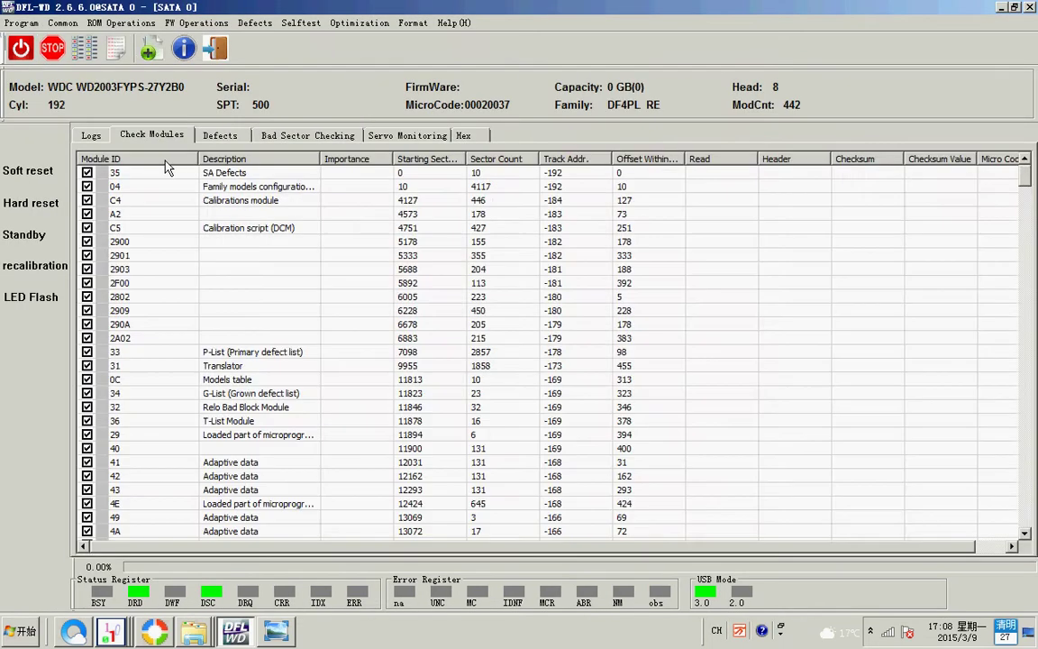
pyautogui.click(124, 139)
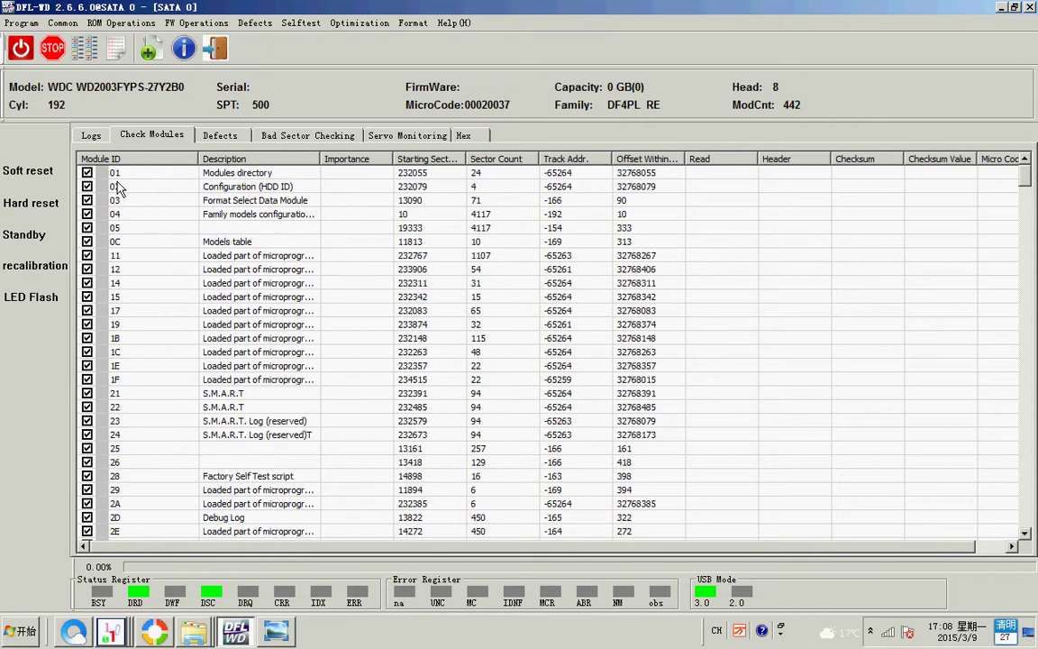
pyautogui.doubleClick(134, 178)
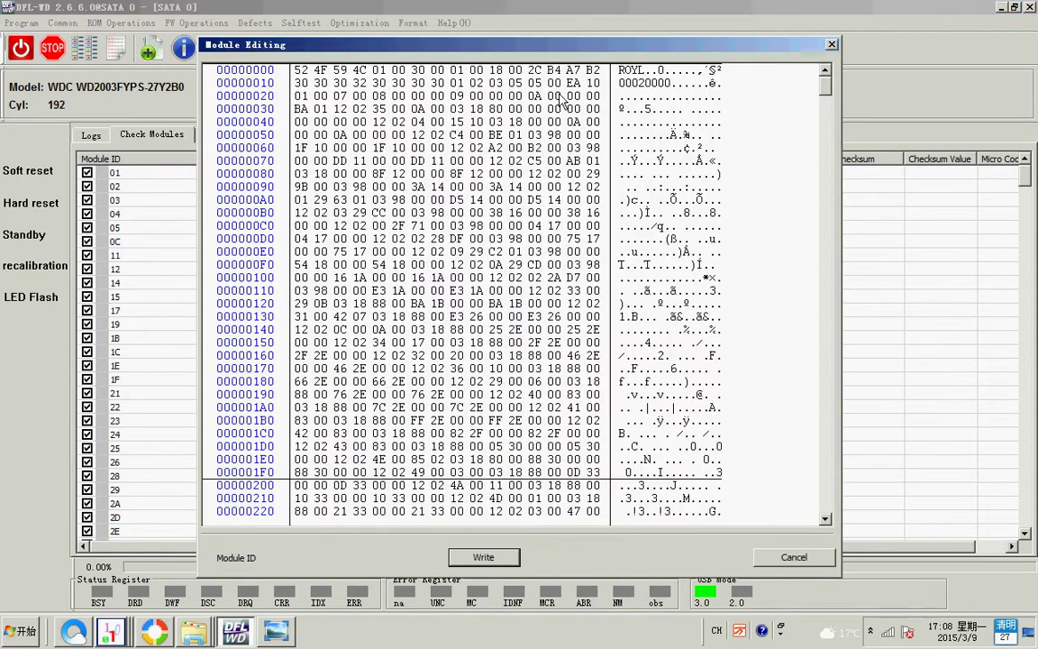
pyautogui.press('Escape')
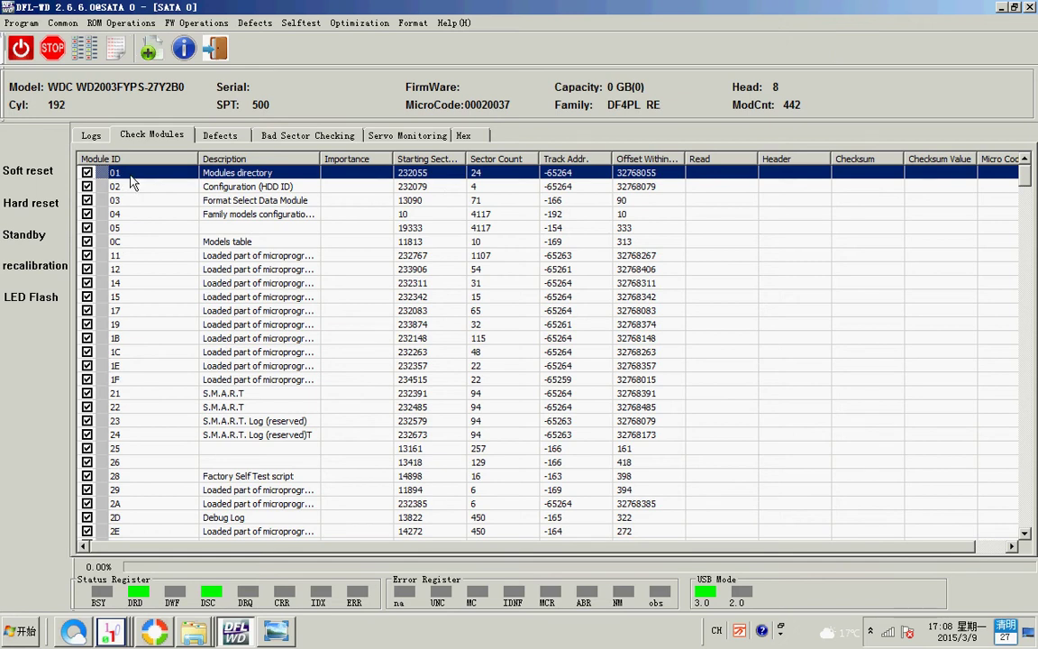
# Step: Set up a module read by ID, sorted by modular ID, with only module 01 selected
pyautogui.click(185, 24)
pyautogui.moveTo(236, 54)
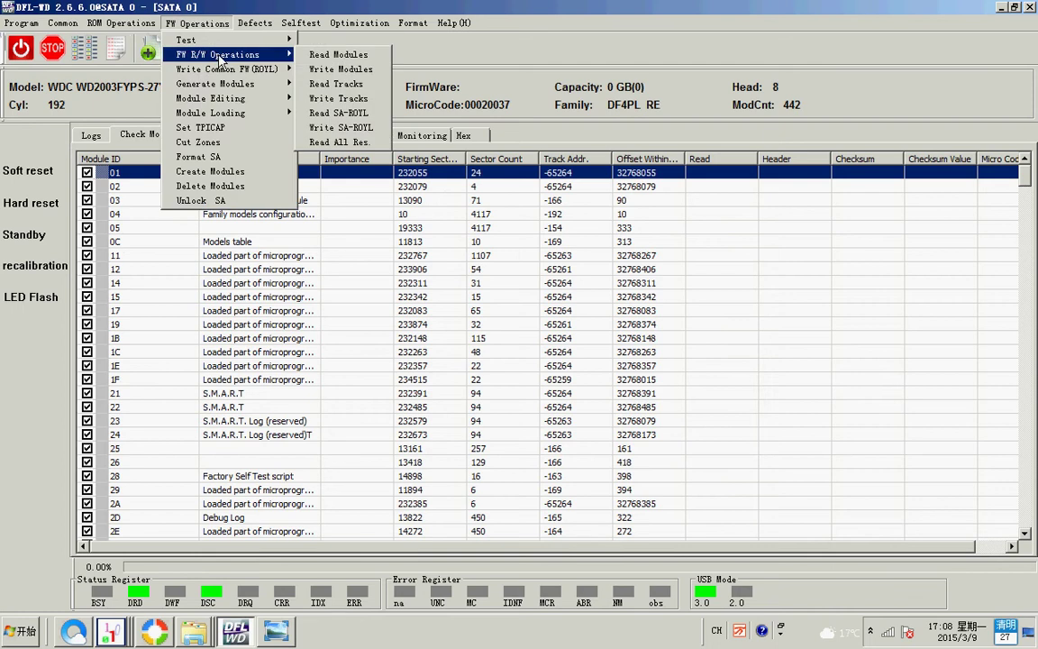
pyautogui.click(320, 56)
pyautogui.click(239, 168)
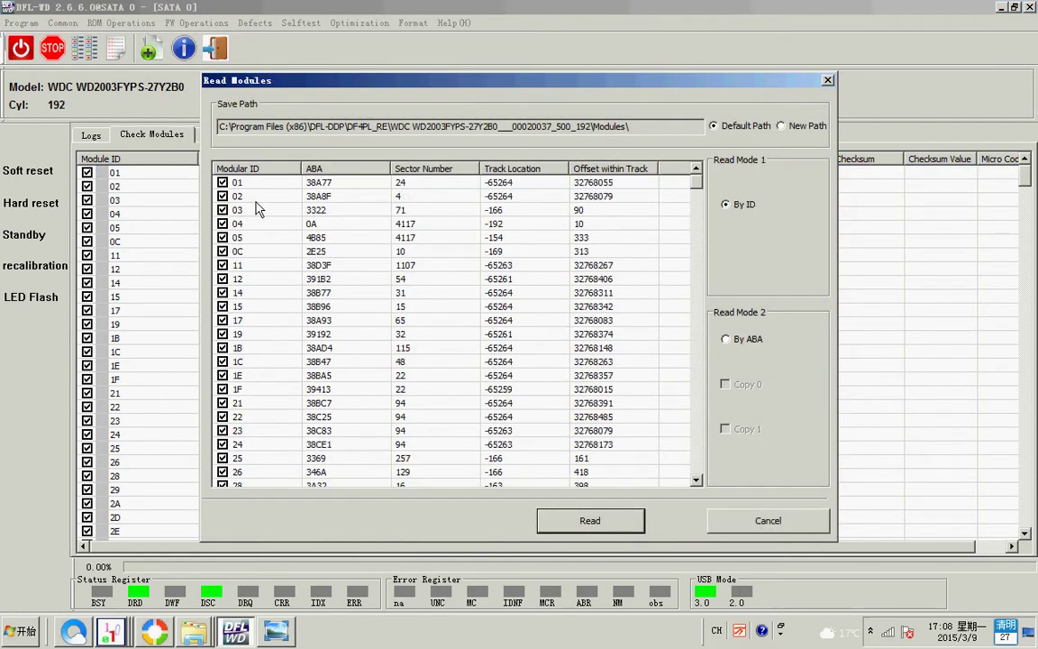
pyautogui.rightClick(259, 200)
pyautogui.click(280, 227)
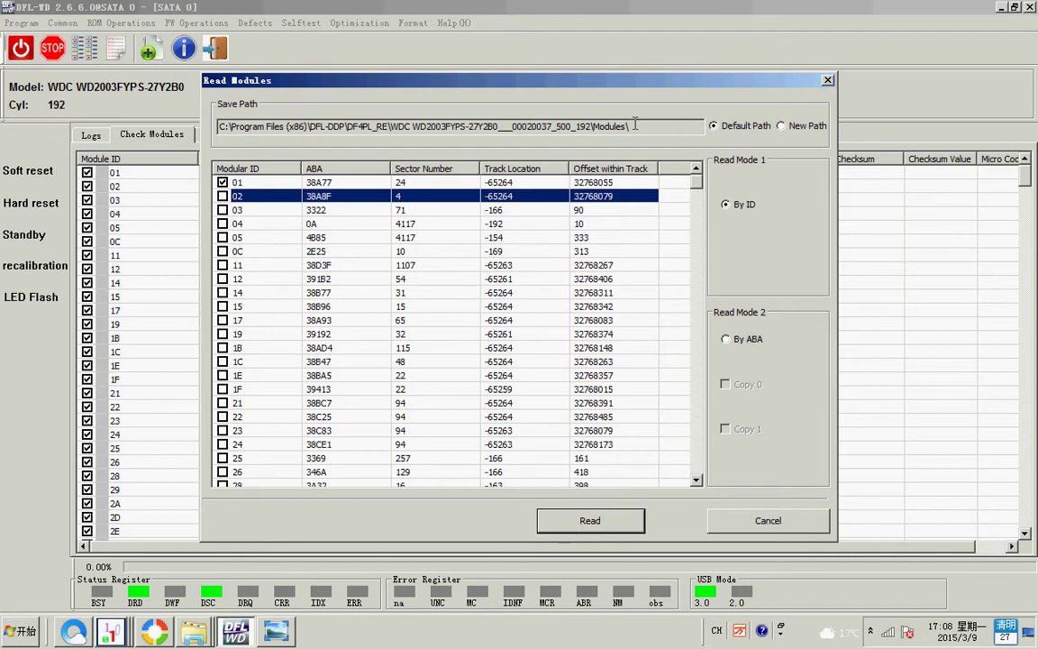
# Step: Copy the save path, read module 01 into that default folder and check the log
pyautogui.moveTo(629, 126); pyautogui.dragTo(253, 137)
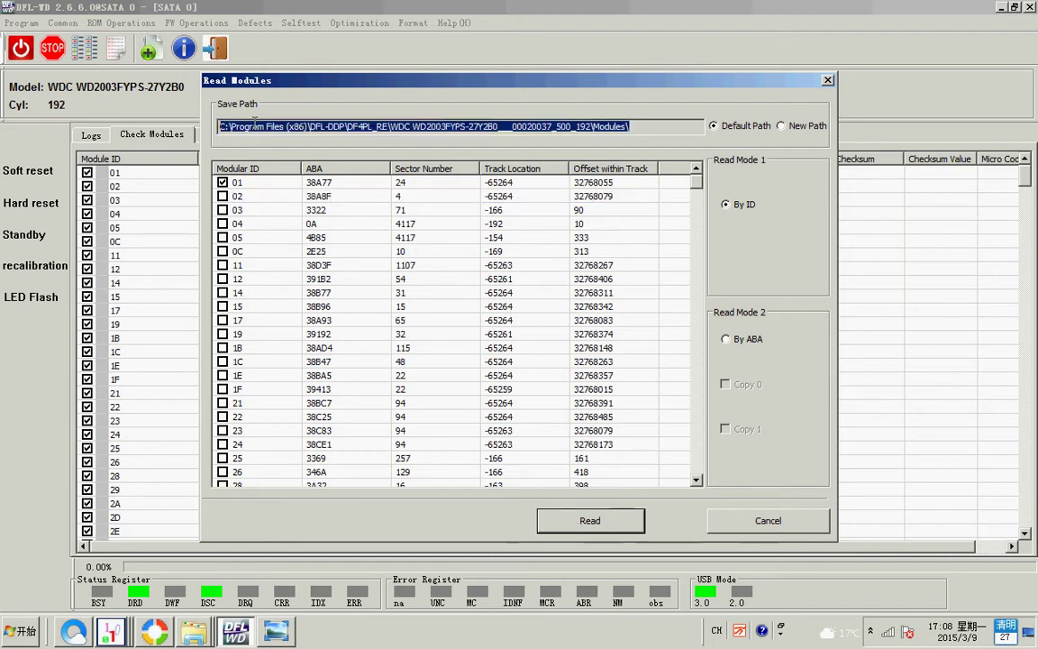
pyautogui.rightClick(254, 123)
pyautogui.click(280, 102)
pyautogui.click(602, 529)
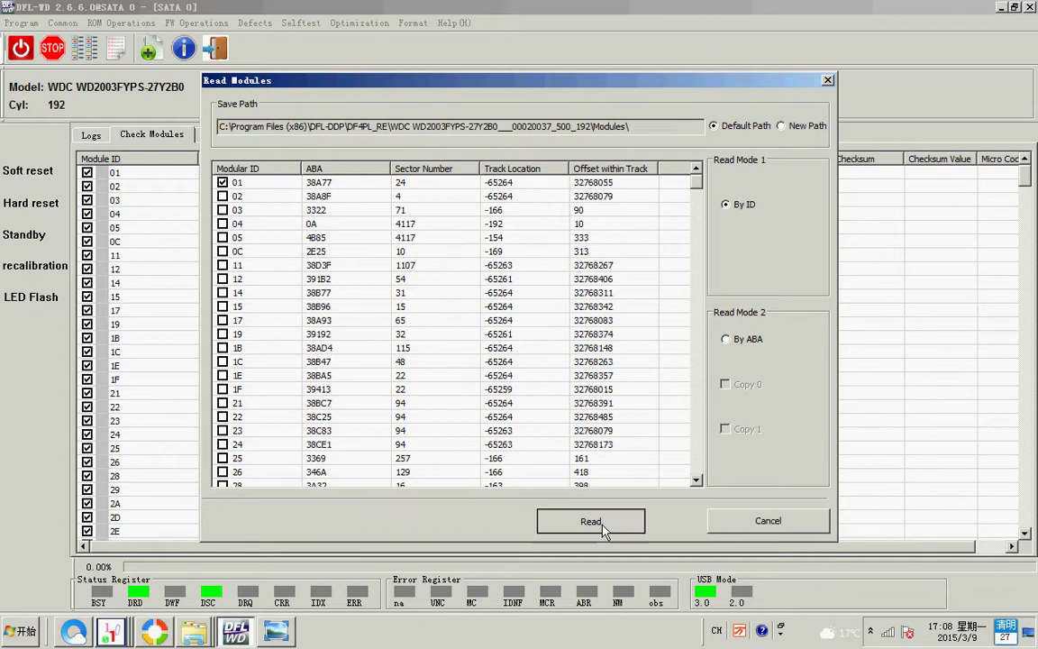
pyautogui.click(94, 132)
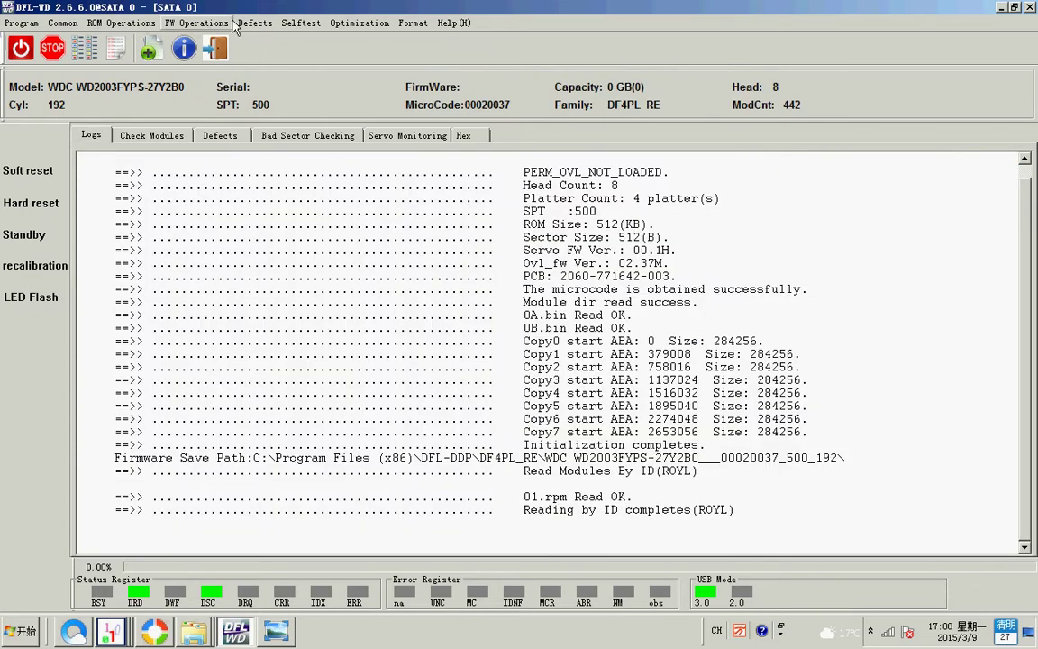
# Step: Load the module directory into RAM from the file 01.rpm in the saved Modules folder
pyautogui.click(198, 24)
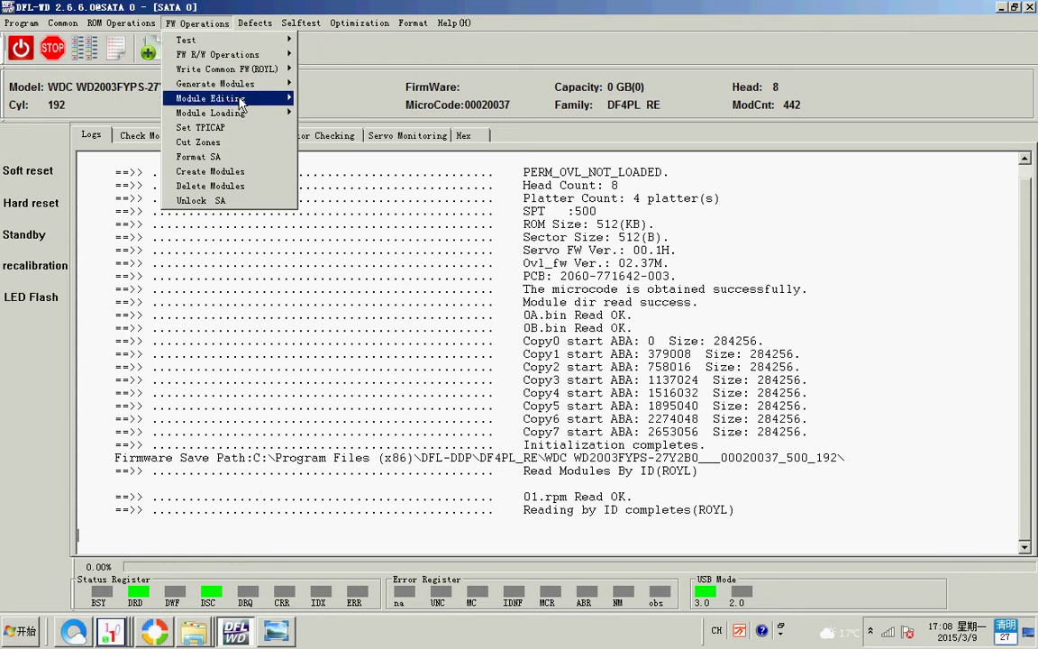
pyautogui.moveTo(240, 102)
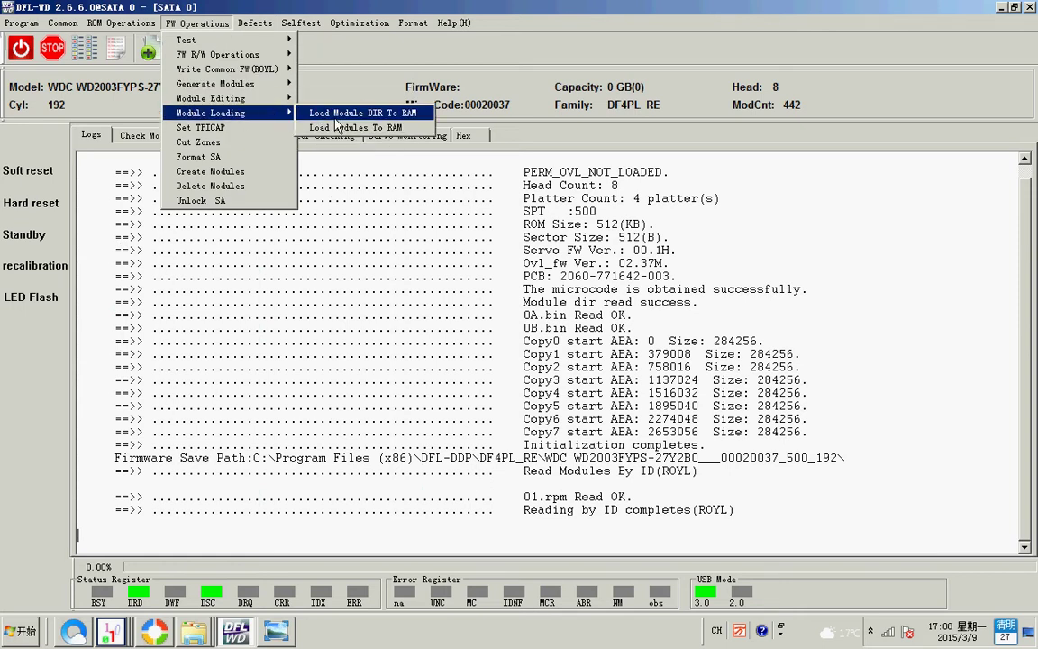
pyautogui.click(335, 115)
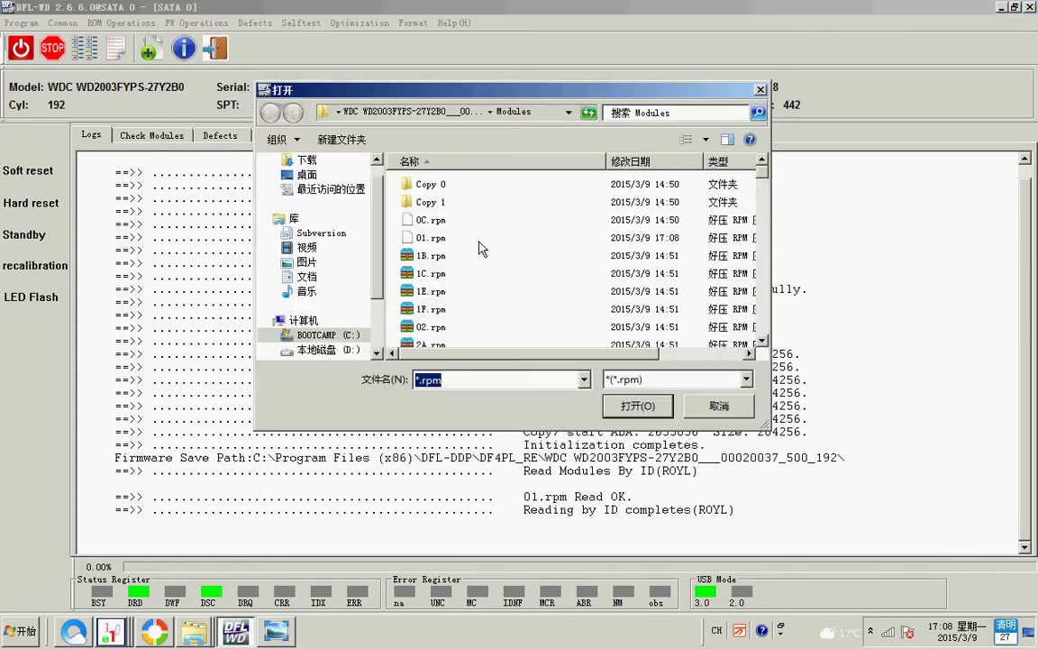
pyautogui.click(556, 112)
pyautogui.click(556, 112)
pyautogui.write('\\Modules\\')
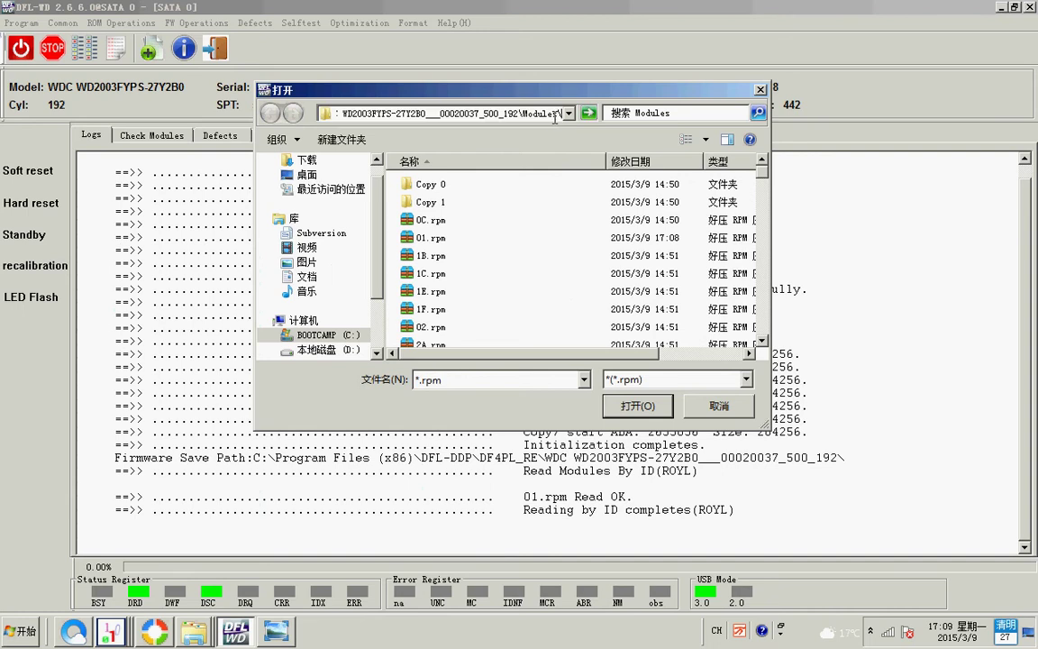
pyautogui.press('Return')
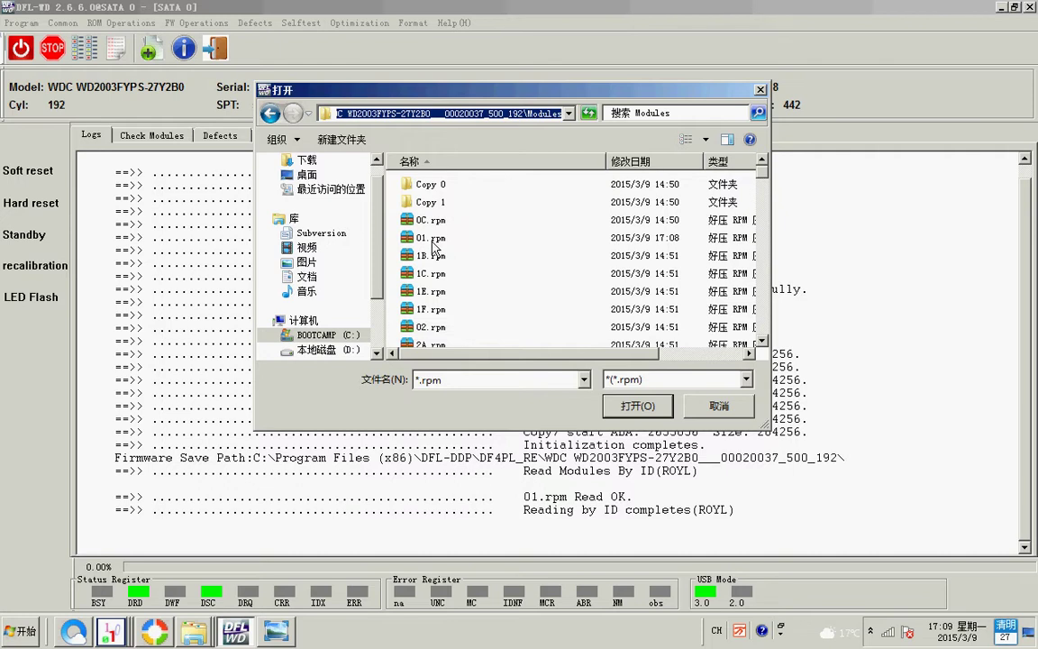
pyautogui.click(430, 240)
pyautogui.doubleClick(433, 241)
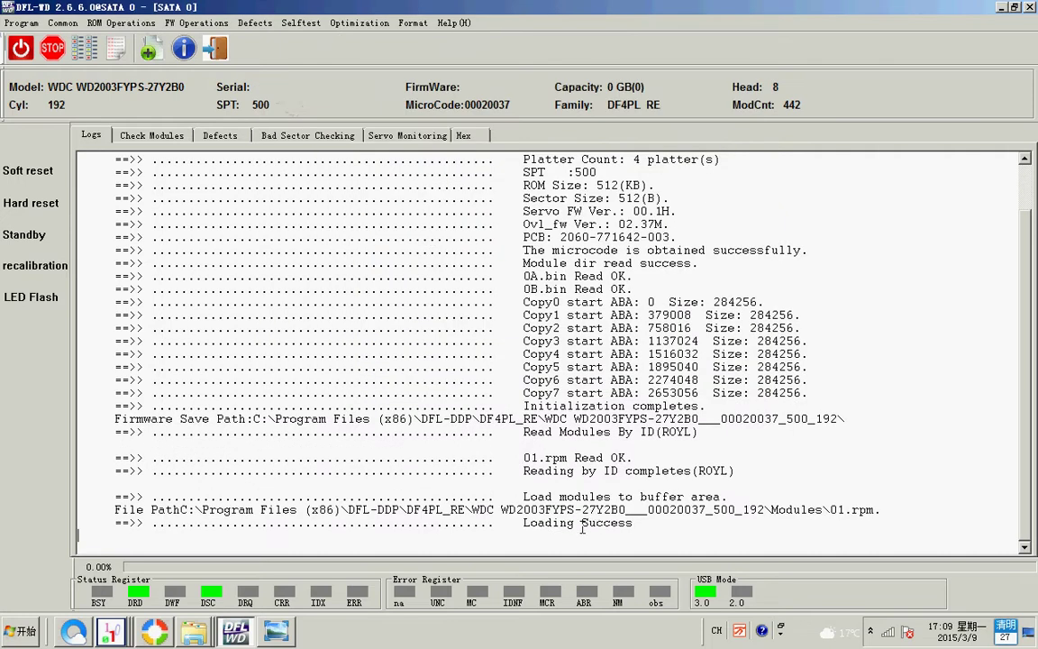
# Step: Test access to module 01 from the module list by viewing its hex content, and close it again
pyautogui.click(135, 136)
pyautogui.click(101, 186)
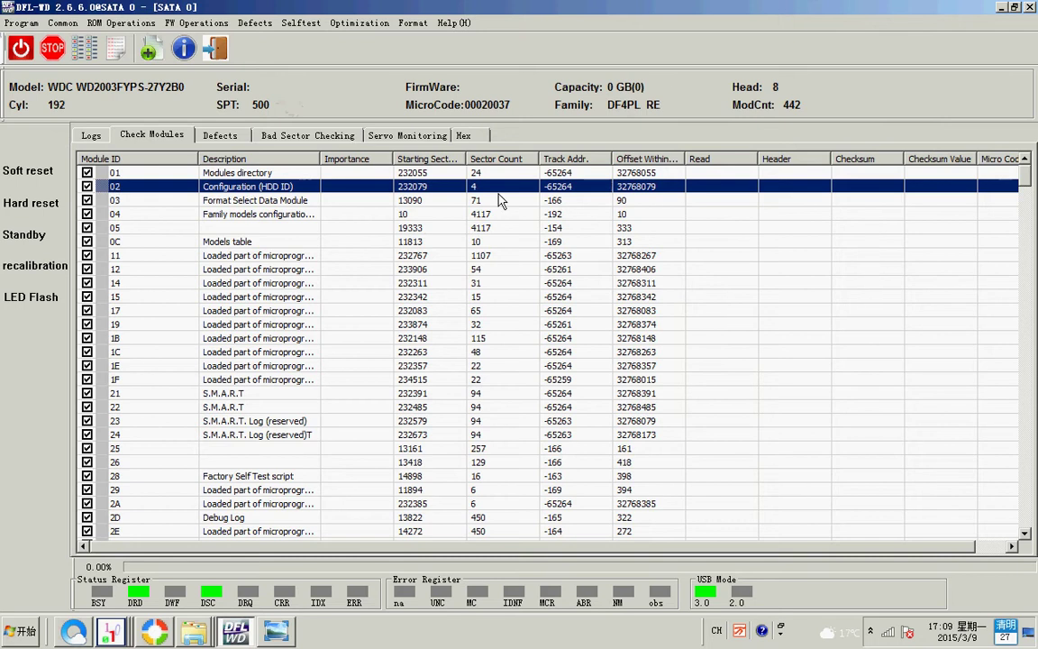
pyautogui.doubleClick(190, 172)
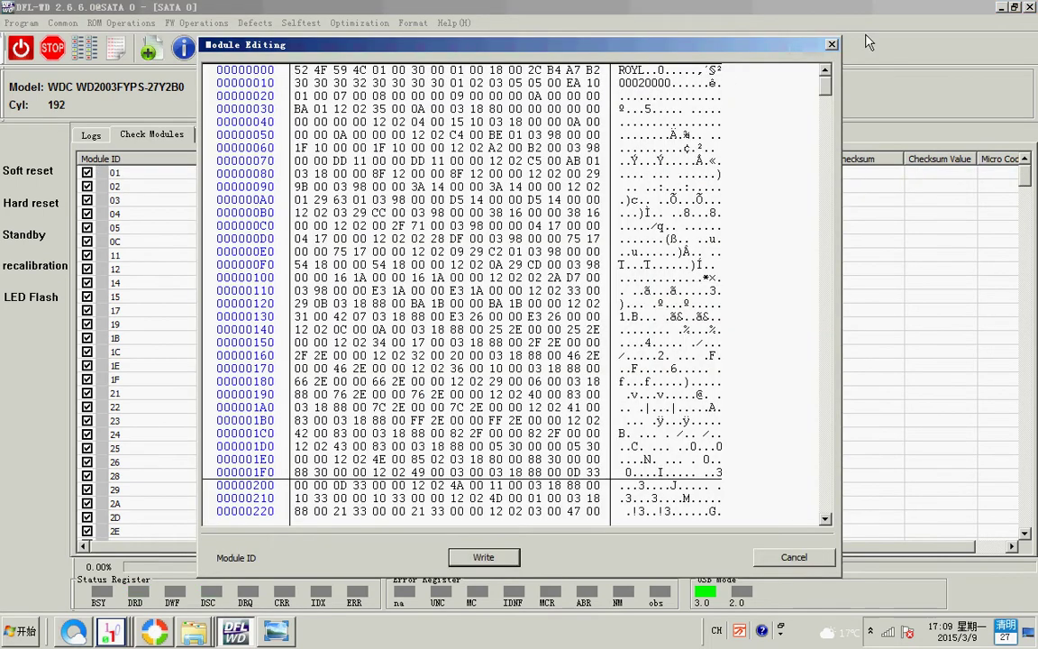
pyautogui.click(831, 45)
# Step: Test access to modules 04 and 03 by opening them for viewing from the module list
pyautogui.click(153, 214)
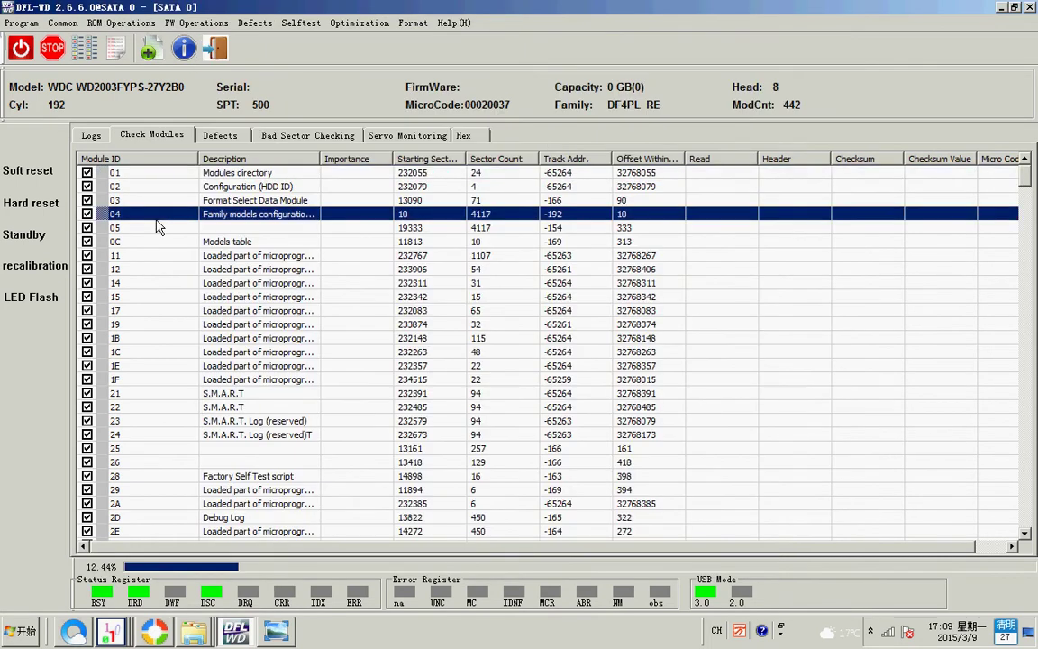
pyautogui.press('Escape')
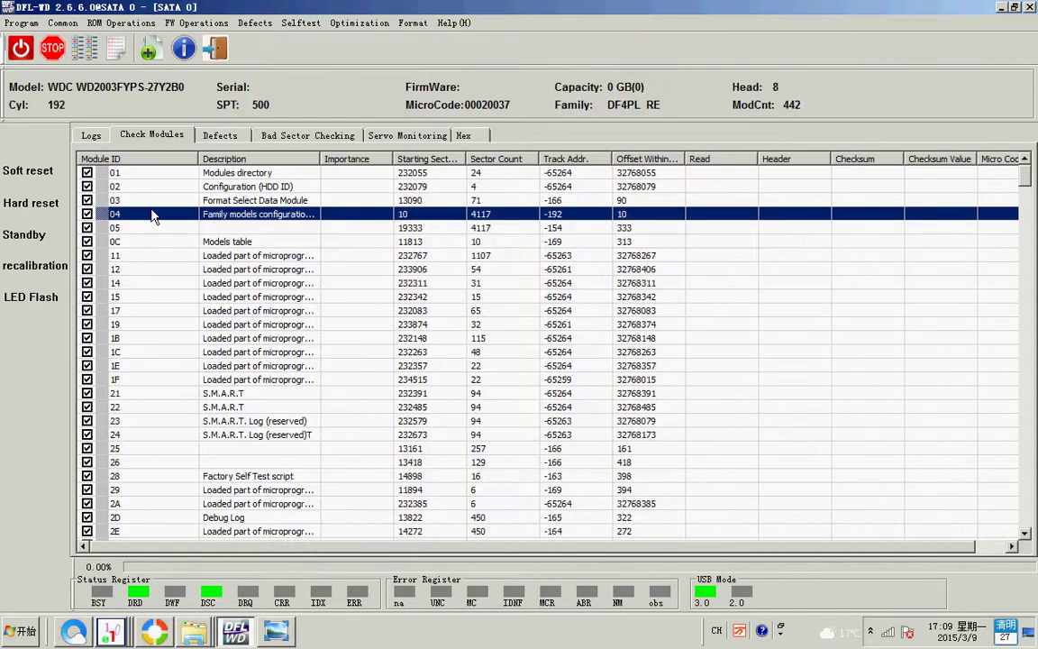
pyautogui.click(146, 201)
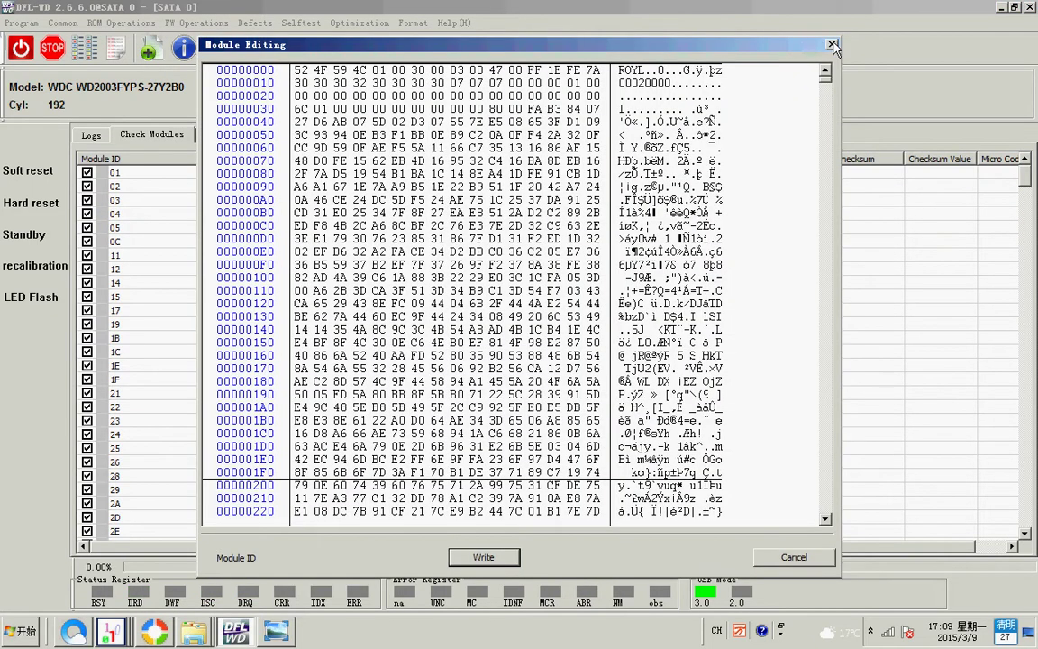
pyautogui.click(831, 45)
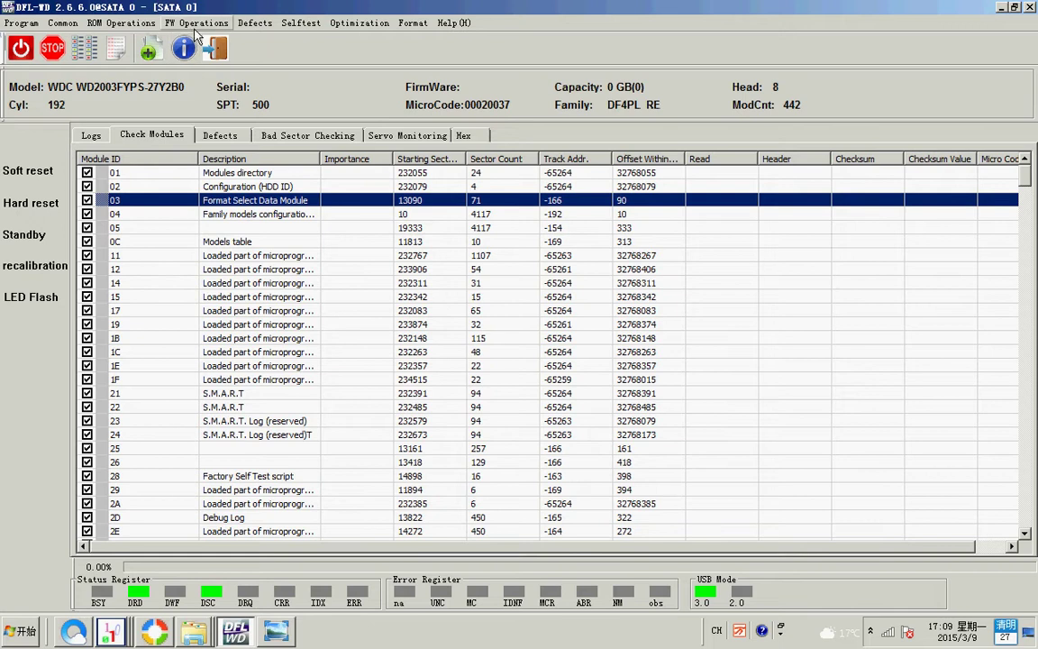
# Step: Read all firmware modules by ID into the default Modules folder and follow the reading in the log
pyautogui.click(197, 24)
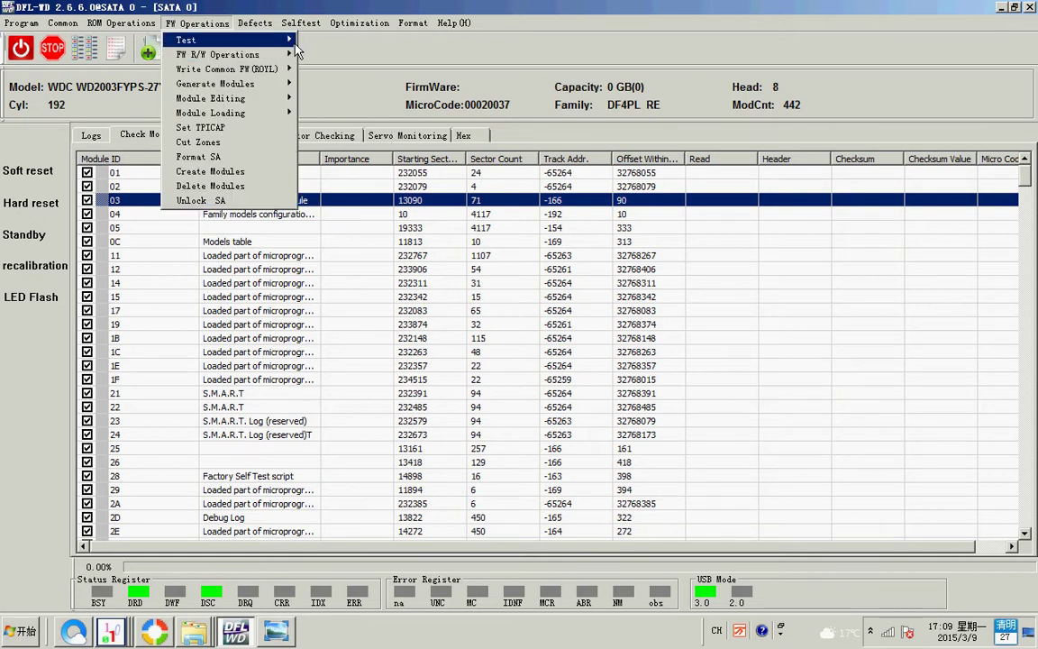
pyautogui.moveTo(268, 56)
pyautogui.click(335, 54)
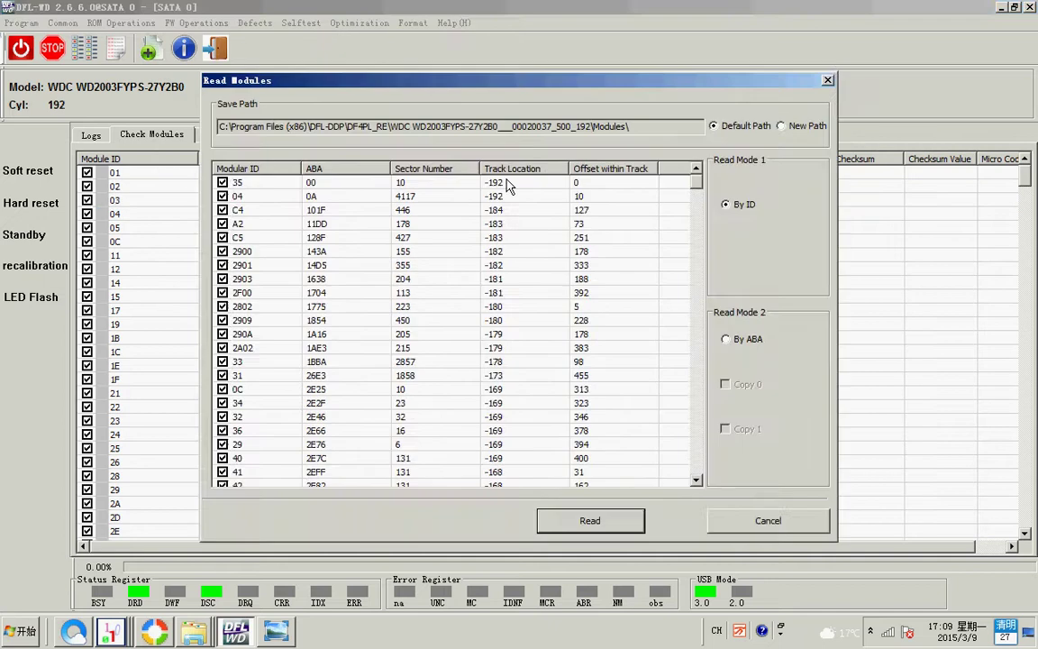
pyautogui.click(590, 522)
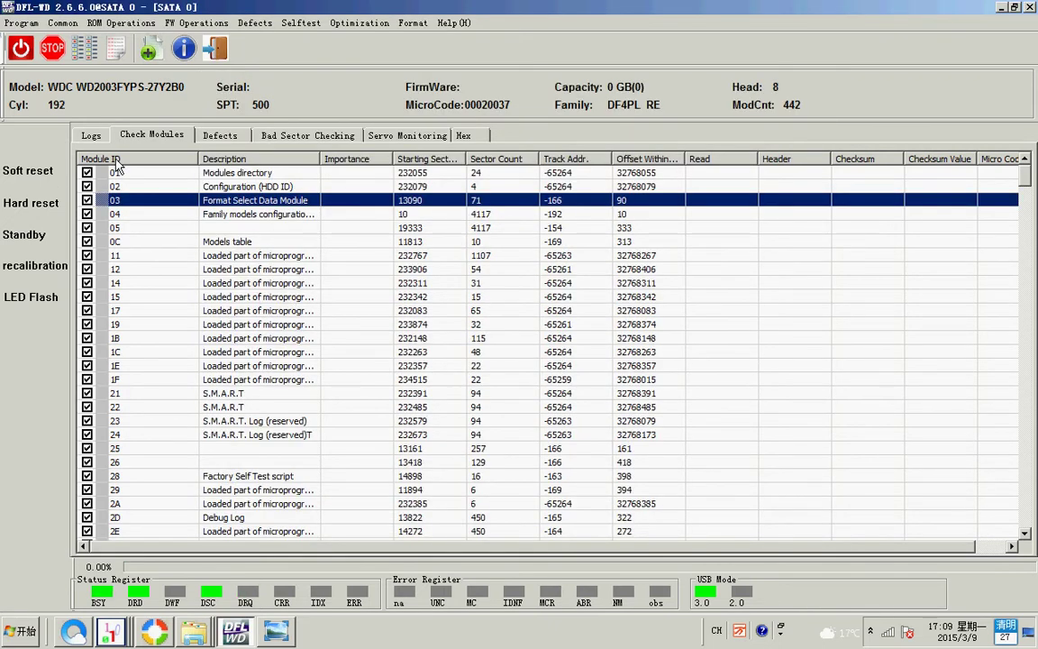
pyautogui.click(91, 135)
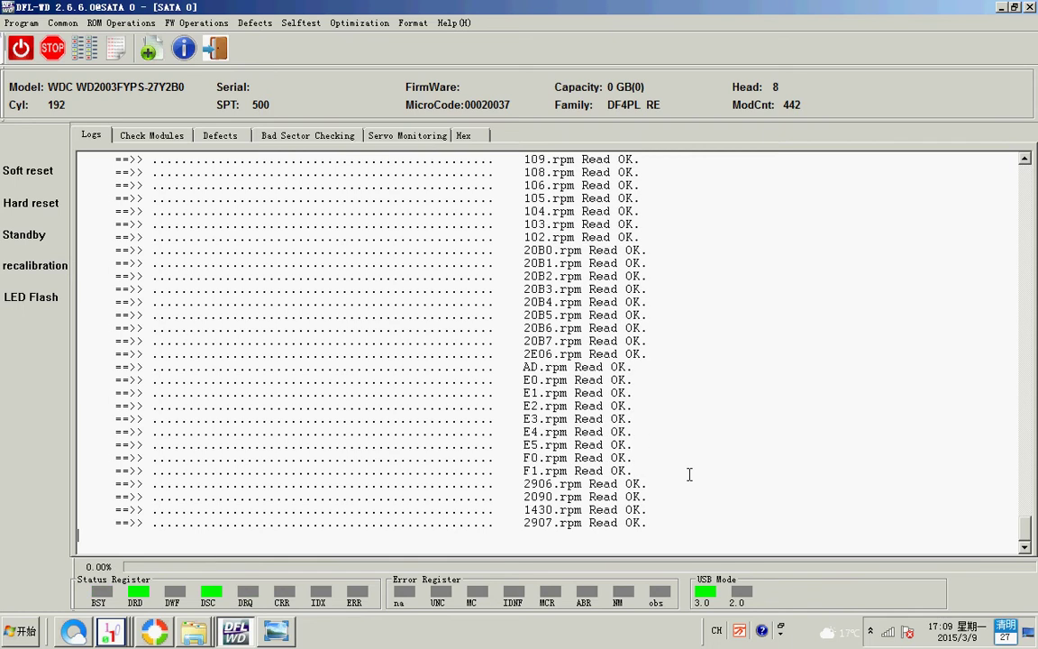
# Step: Look up module 01's starting sector and edit the 20B directory starting address in ROM for both Copy 0 and Copy 1
pyautogui.click(134, 140)
pyautogui.click(462, 177)
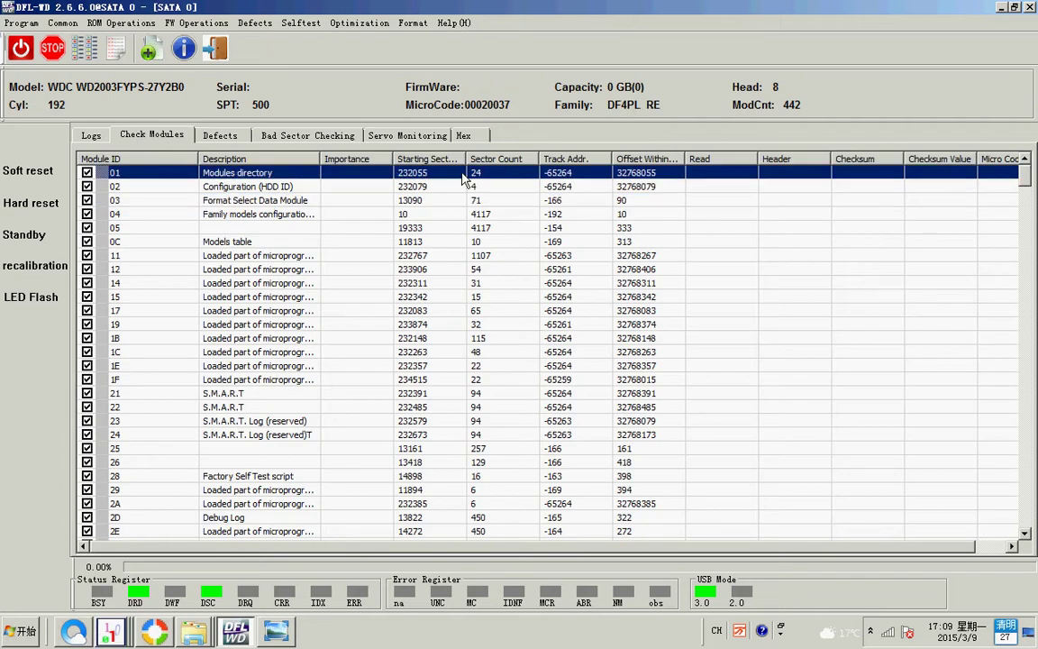
pyautogui.click(120, 24)
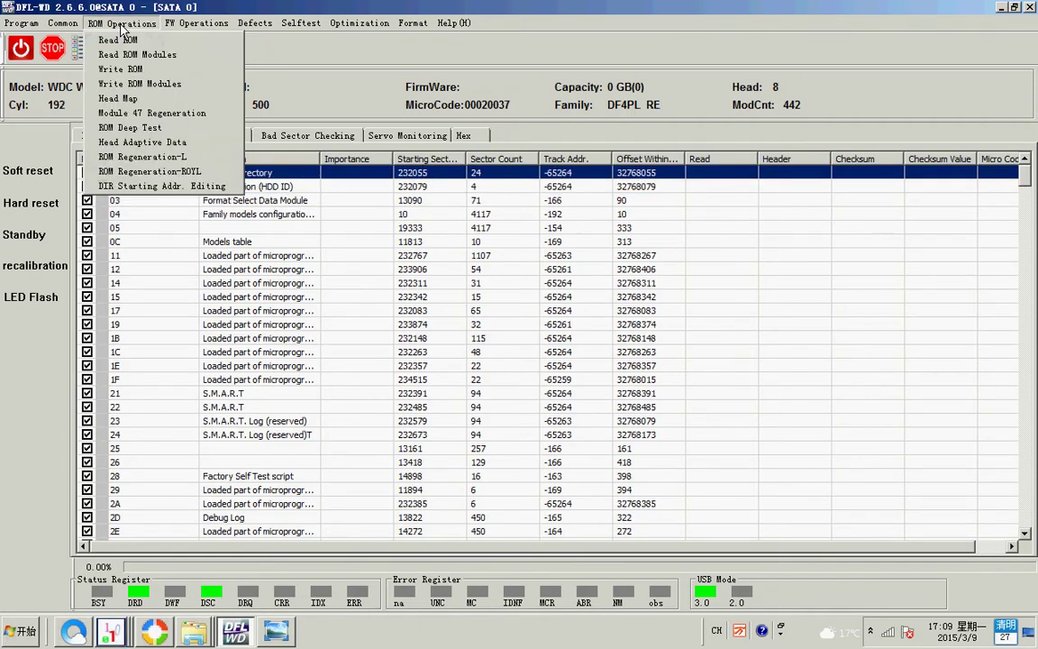
pyautogui.click(173, 187)
pyautogui.moveTo(520, 240); pyautogui.dragTo(516, 269)
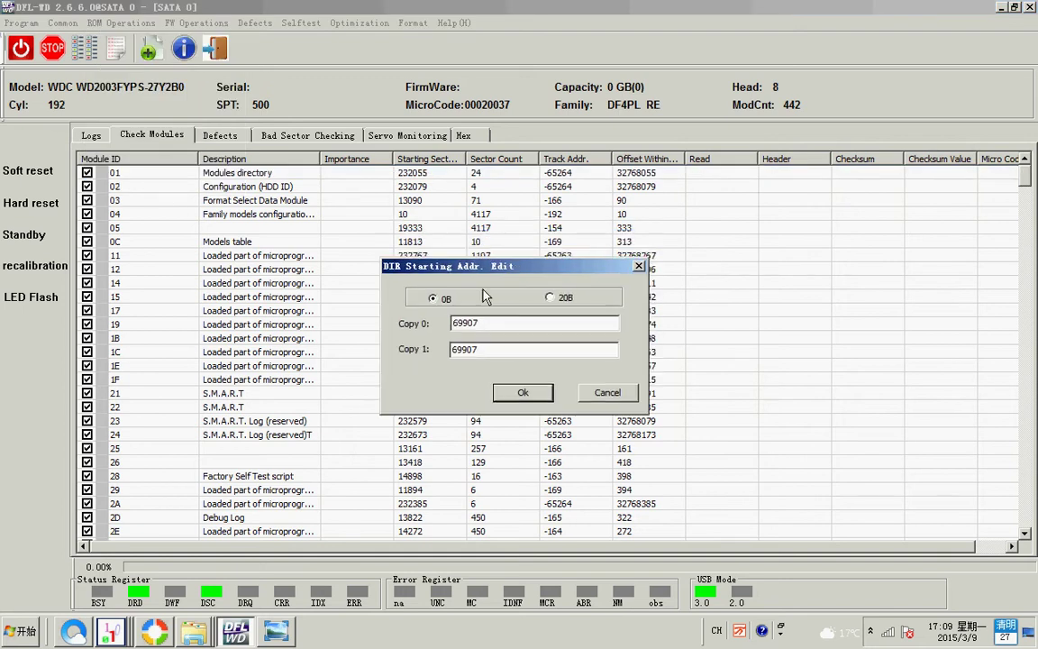
pyautogui.click(554, 299)
pyautogui.click(469, 325)
pyautogui.press('BackSpace')
pyautogui.write('050')
pyautogui.press('Tab')
pyautogui.press('BackSpace')
pyautogui.write('050')
pyautogui.click(523, 393)
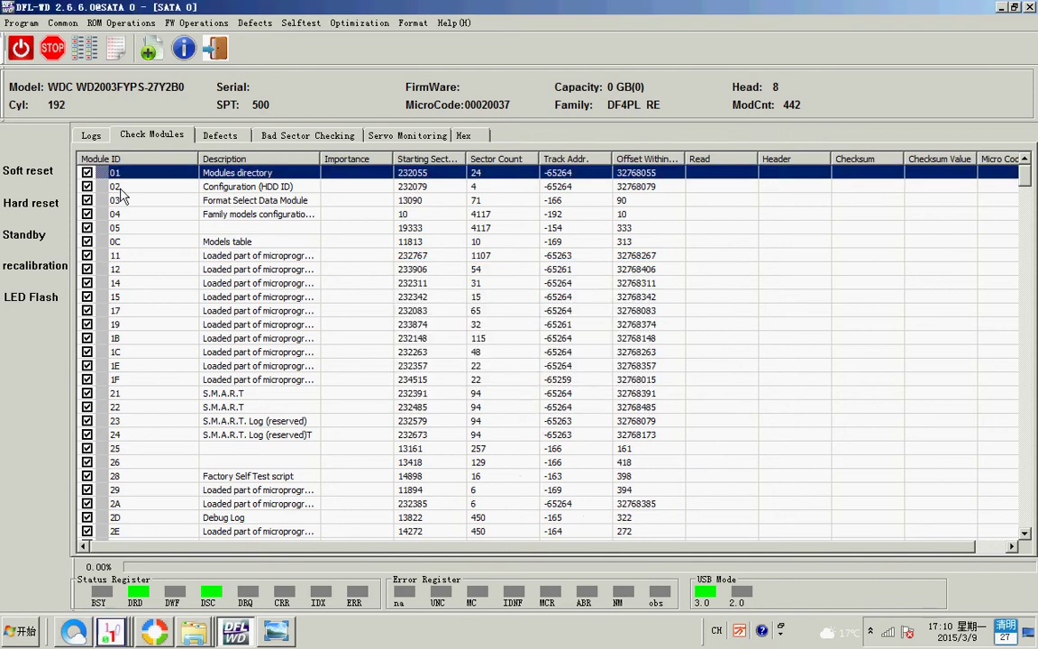
pyautogui.click(91, 134)
pyautogui.moveTo(516, 524); pyautogui.dragTo(624, 528)
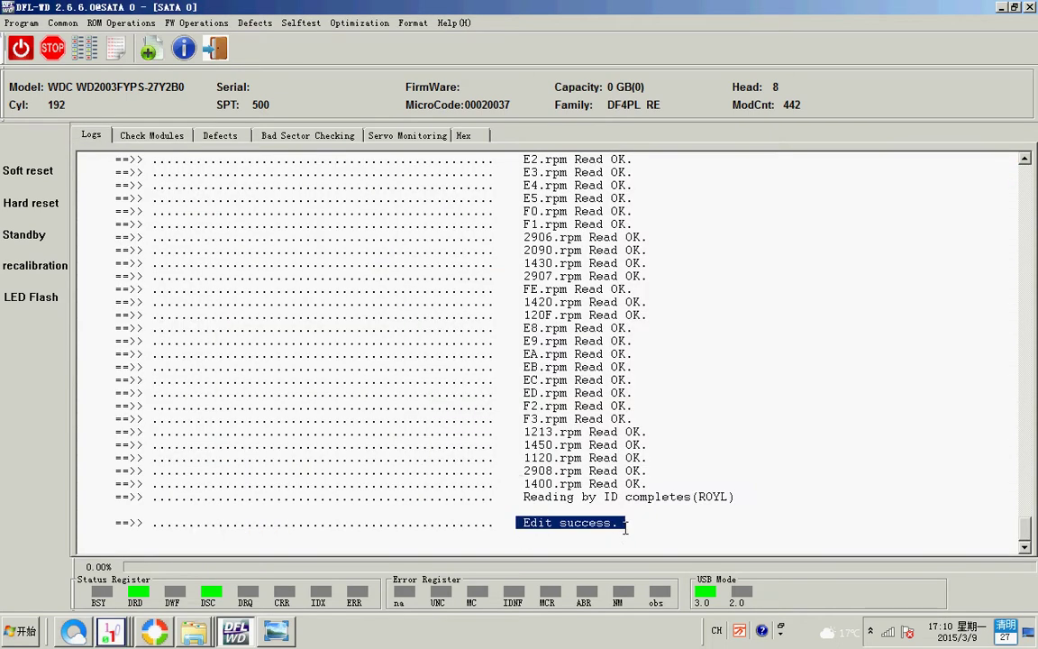
pyautogui.click(742, 394)
# Step: Edit the ROM head map to disable heads 2 through 7, keeping only heads 0 and 1 with a factory head count of 08
pyautogui.click(119, 22)
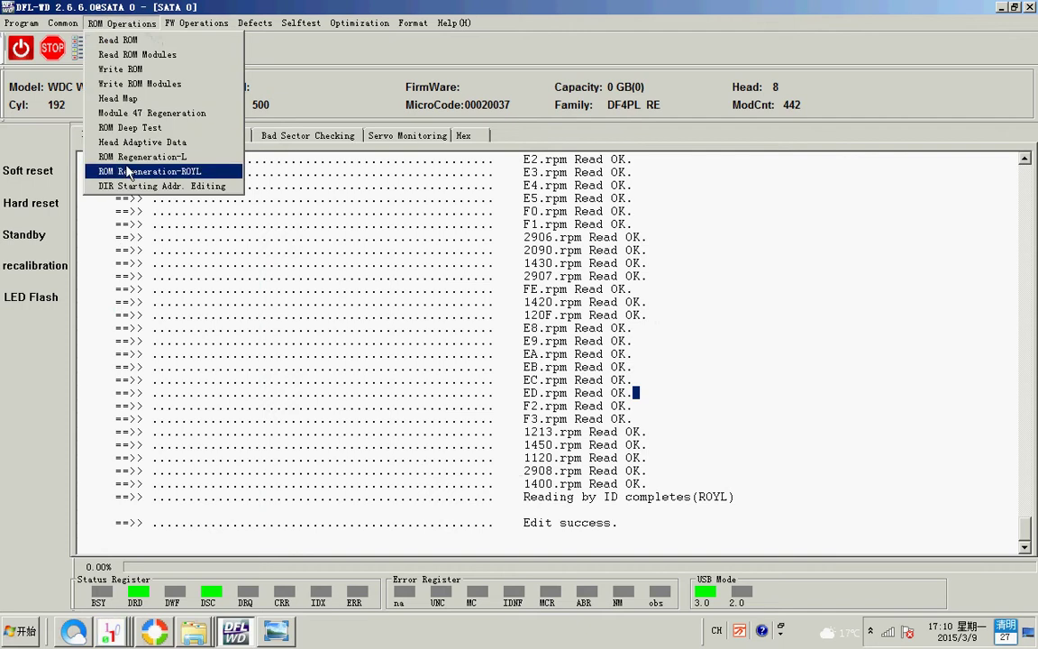
pyautogui.click(118, 98)
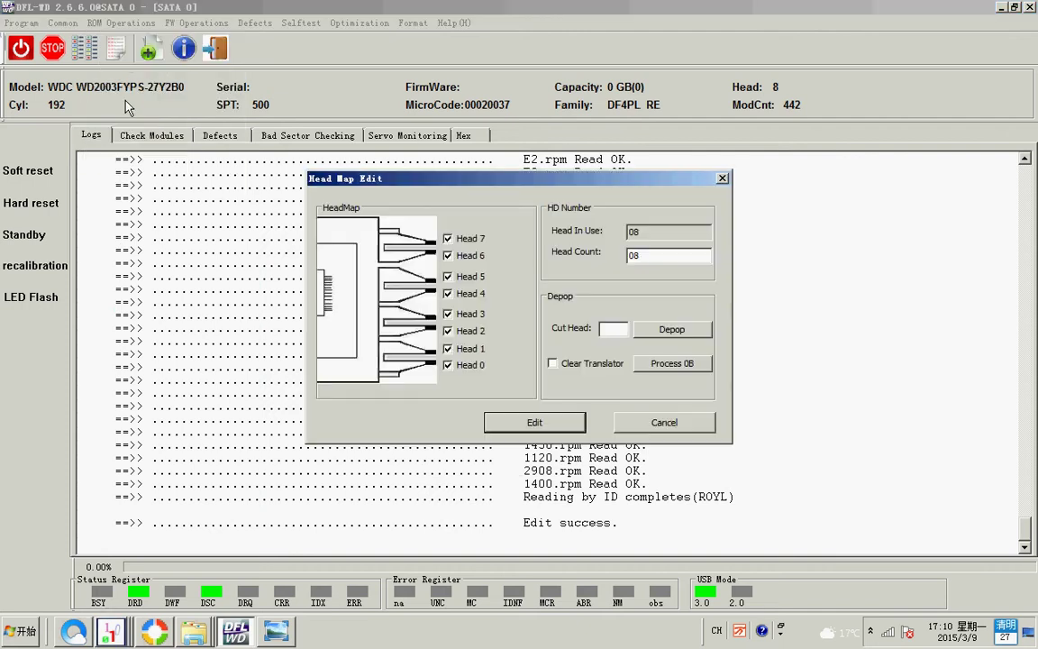
pyautogui.click(448, 330)
pyautogui.click(447, 314)
pyautogui.click(448, 294)
pyautogui.click(448, 276)
pyautogui.click(448, 255)
pyautogui.click(448, 237)
pyautogui.moveTo(434, 179); pyautogui.dragTo(329, 198)
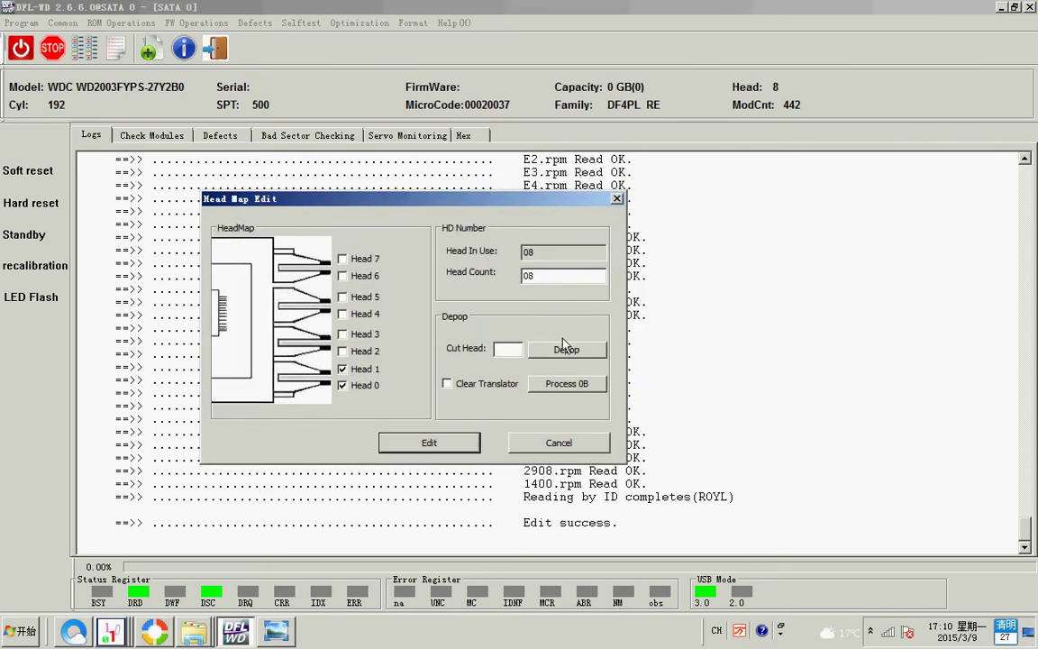
pyautogui.click(417, 441)
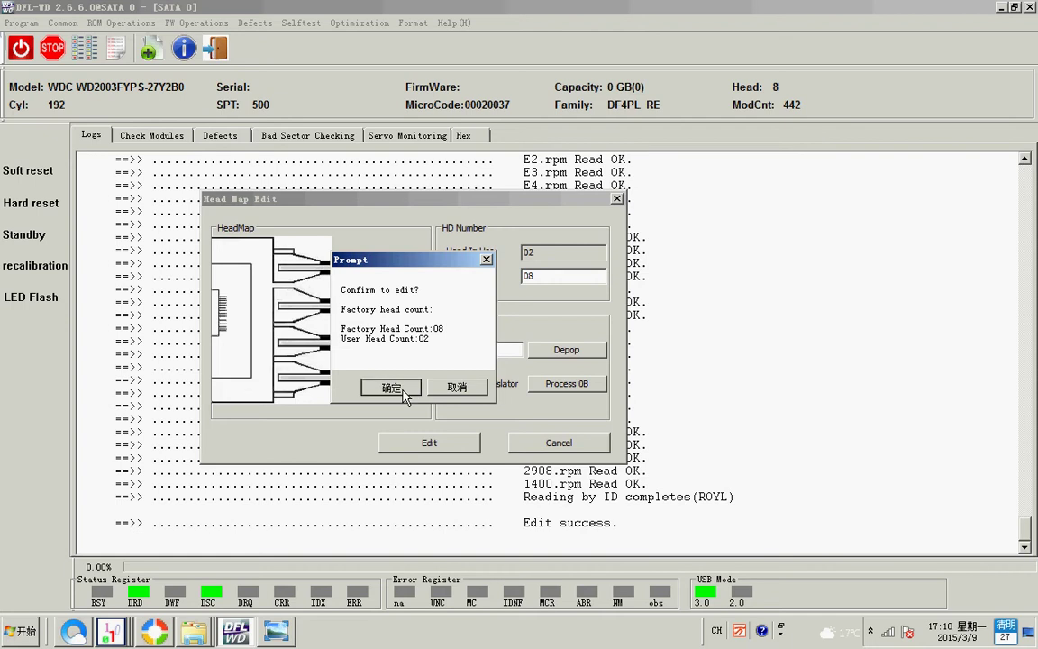
pyautogui.click(402, 353)
pyautogui.click(421, 359)
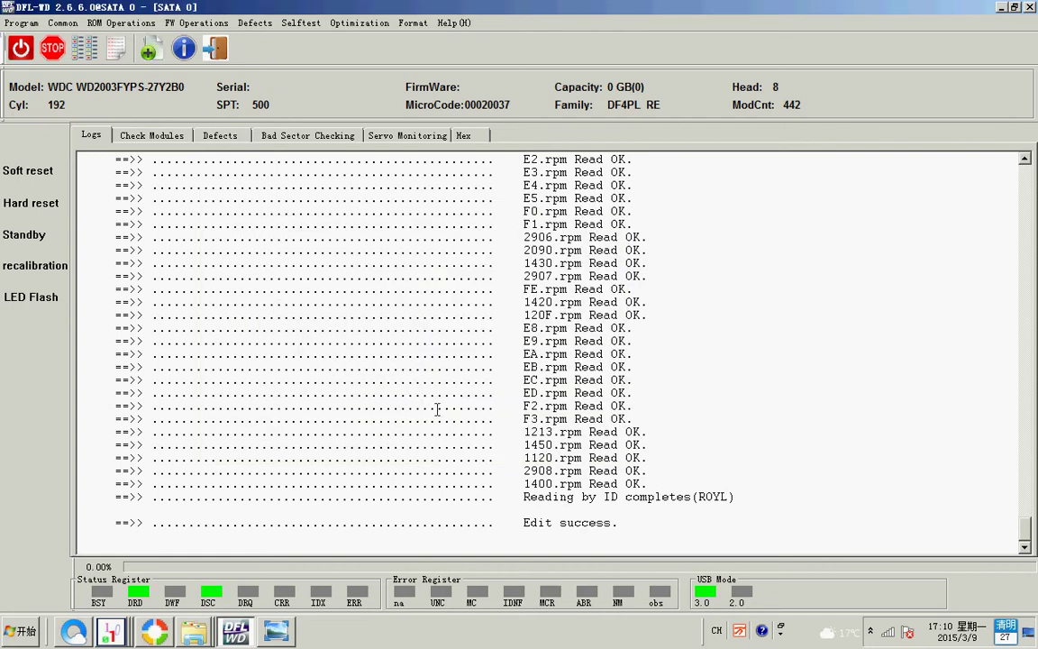
# Step: Exit the current drive session, power-cycle the drive and automatically obtain its factory details again
pyautogui.click(160, 136)
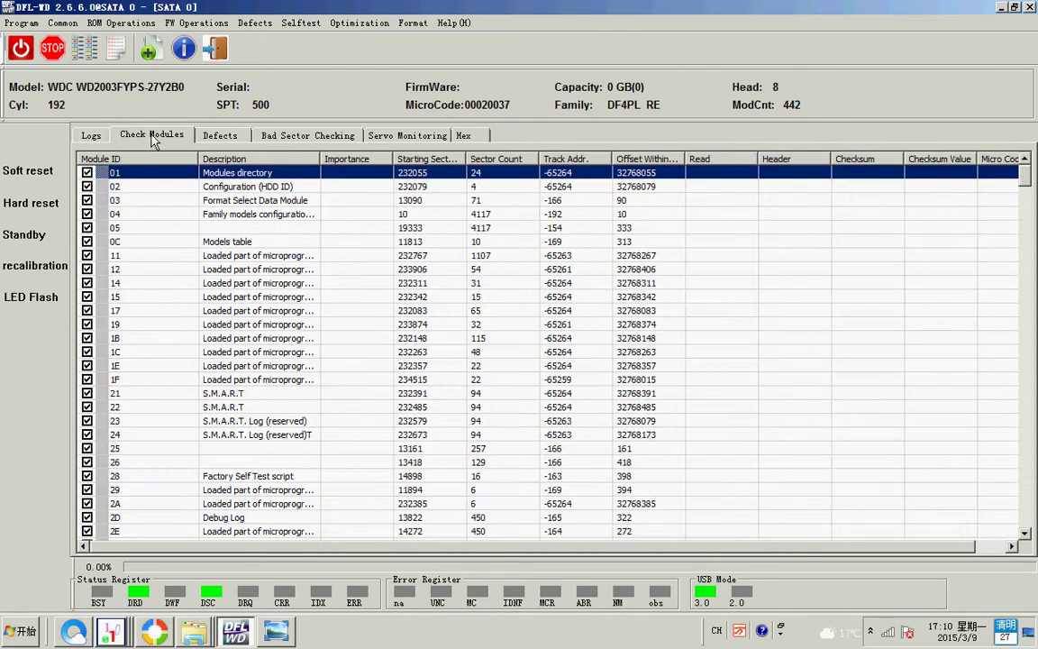
pyautogui.click(92, 135)
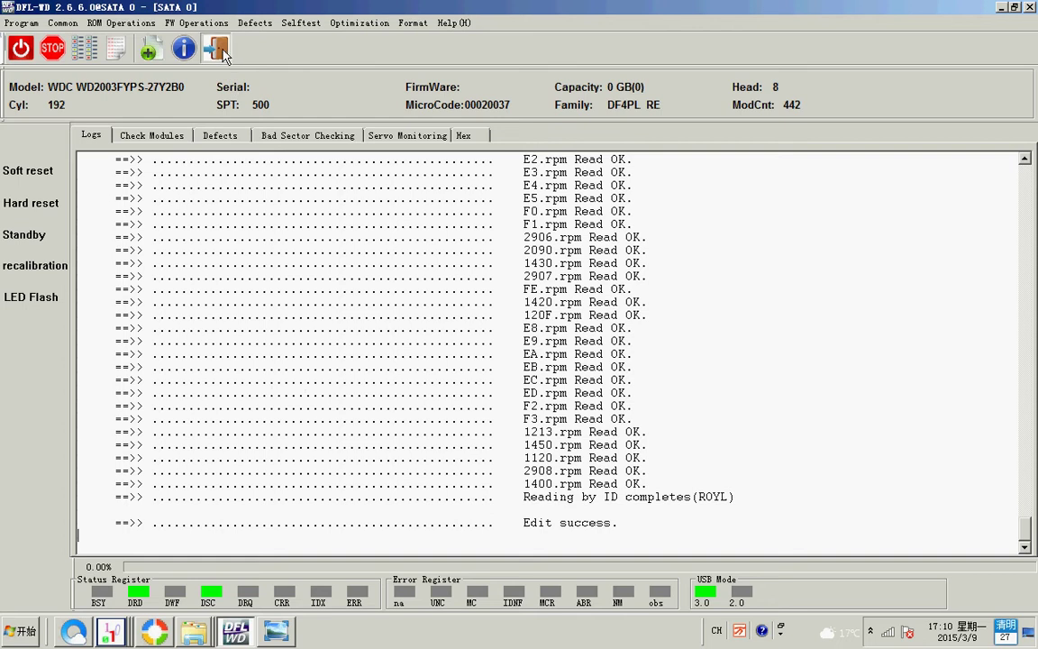
pyautogui.click(222, 52)
pyautogui.click(27, 58)
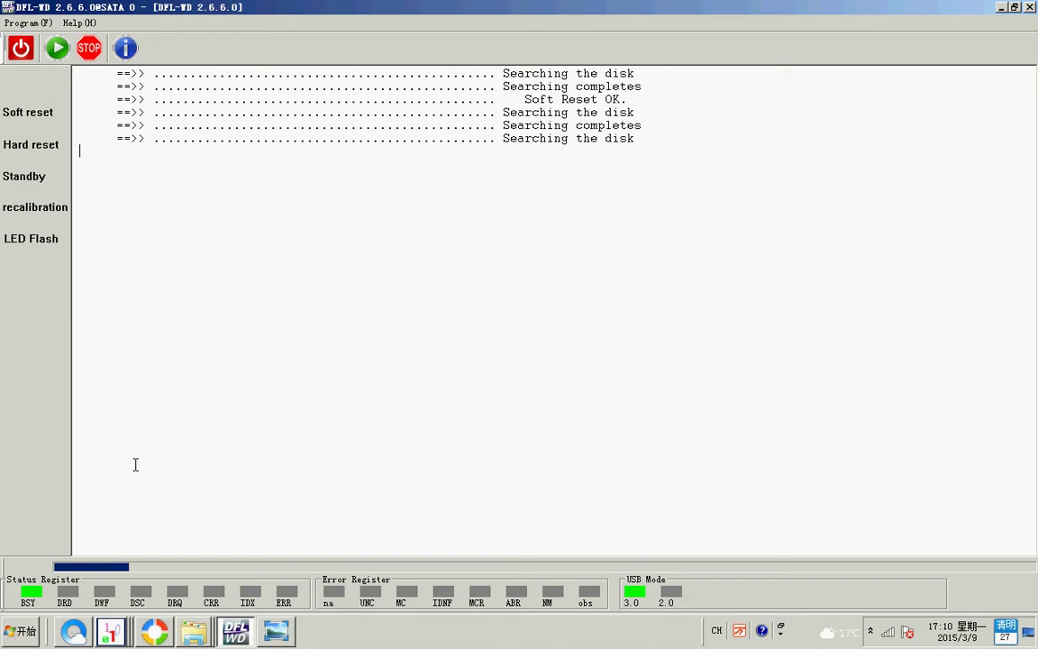
pyautogui.click(57, 48)
pyautogui.click(537, 292)
pyautogui.click(584, 511)
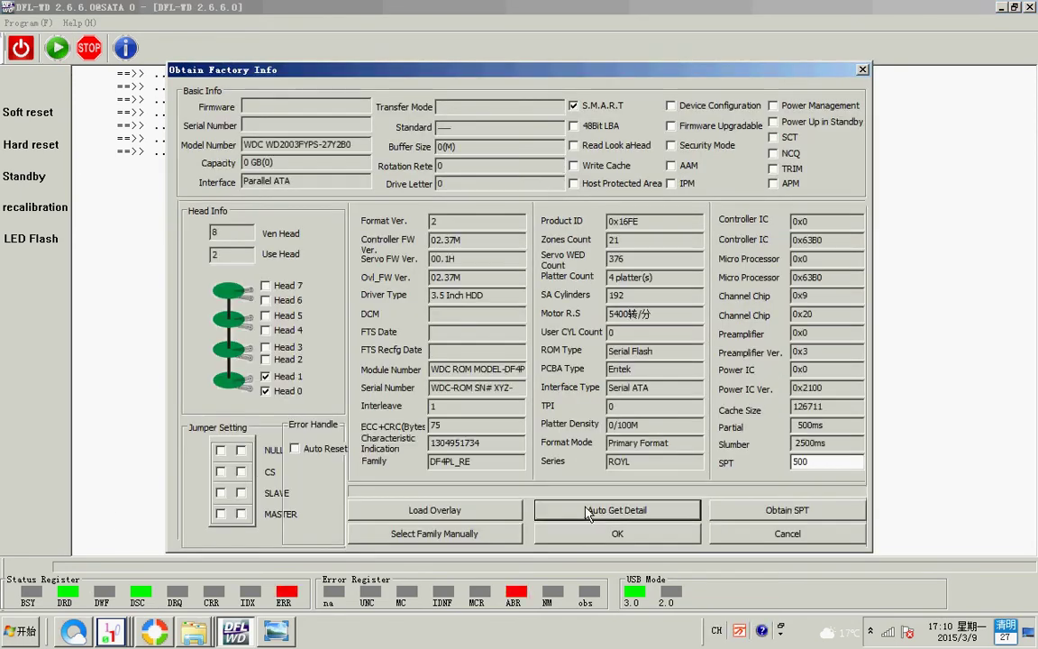
# Step: Load the permanent overlay from 11.rpm, accept the factory info to enter the drive session, and check the initialization log
pyautogui.click(468, 510)
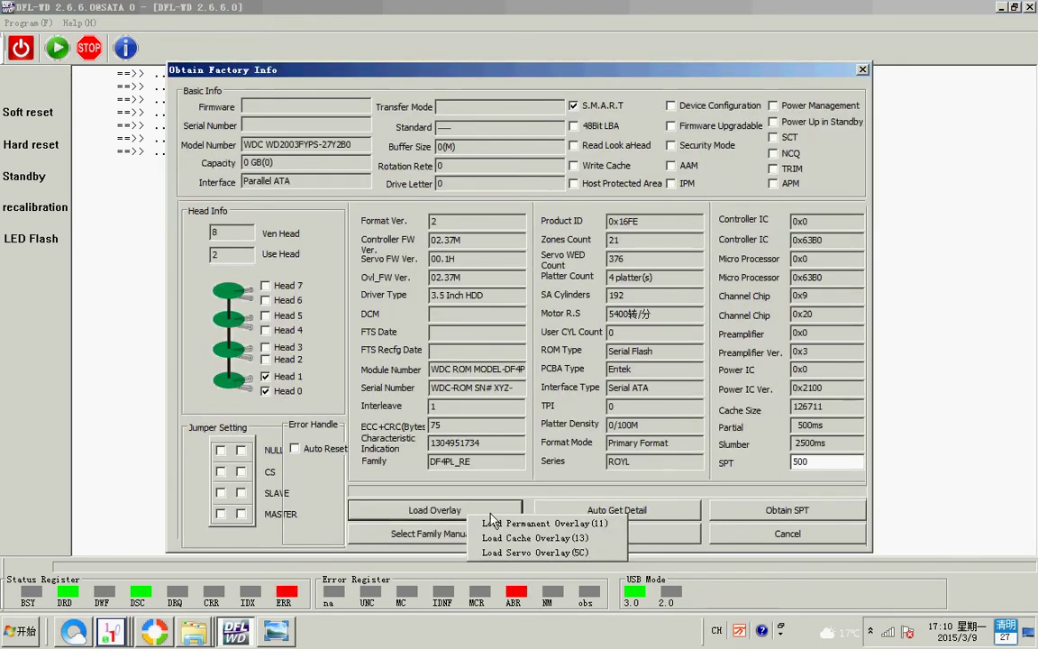
pyautogui.click(468, 466)
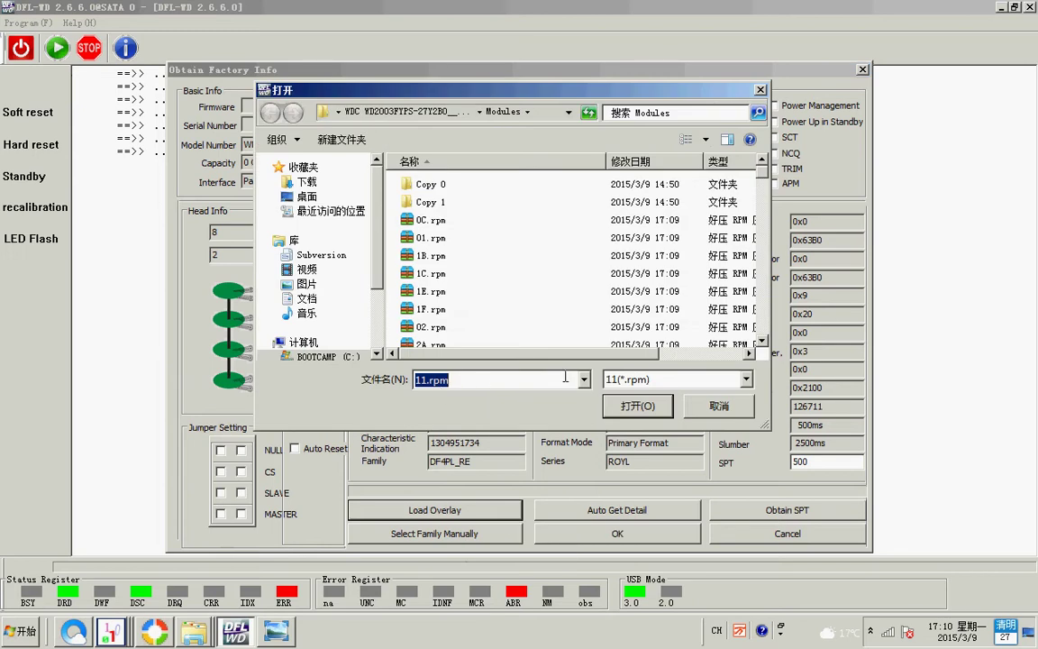
pyautogui.click(630, 405)
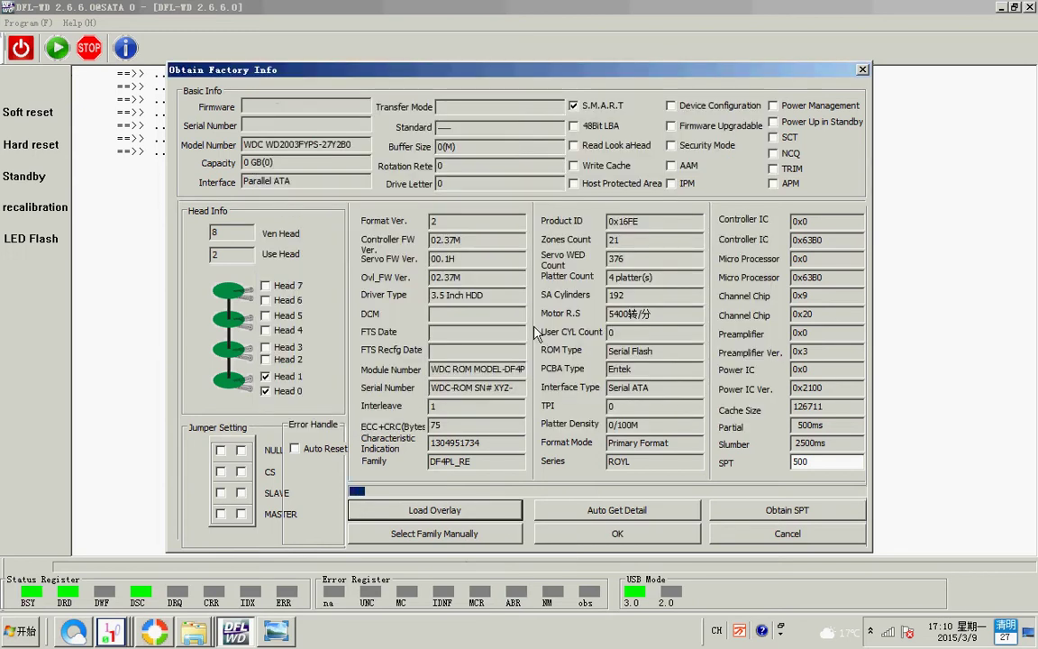
pyautogui.click(524, 352)
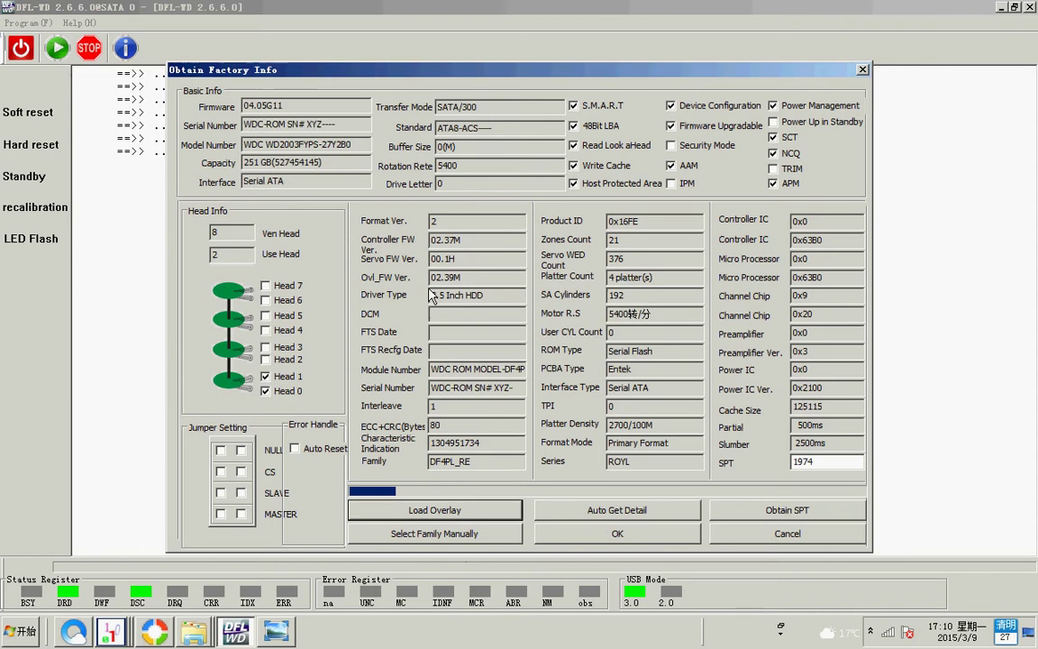
pyautogui.click(617, 534)
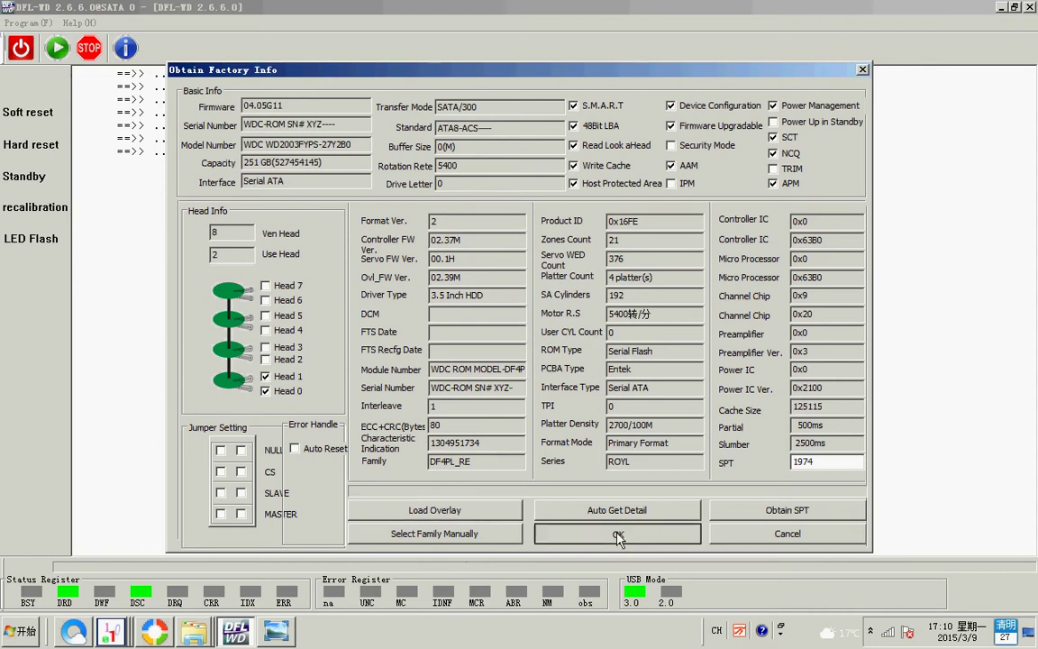
pyautogui.click(606, 480)
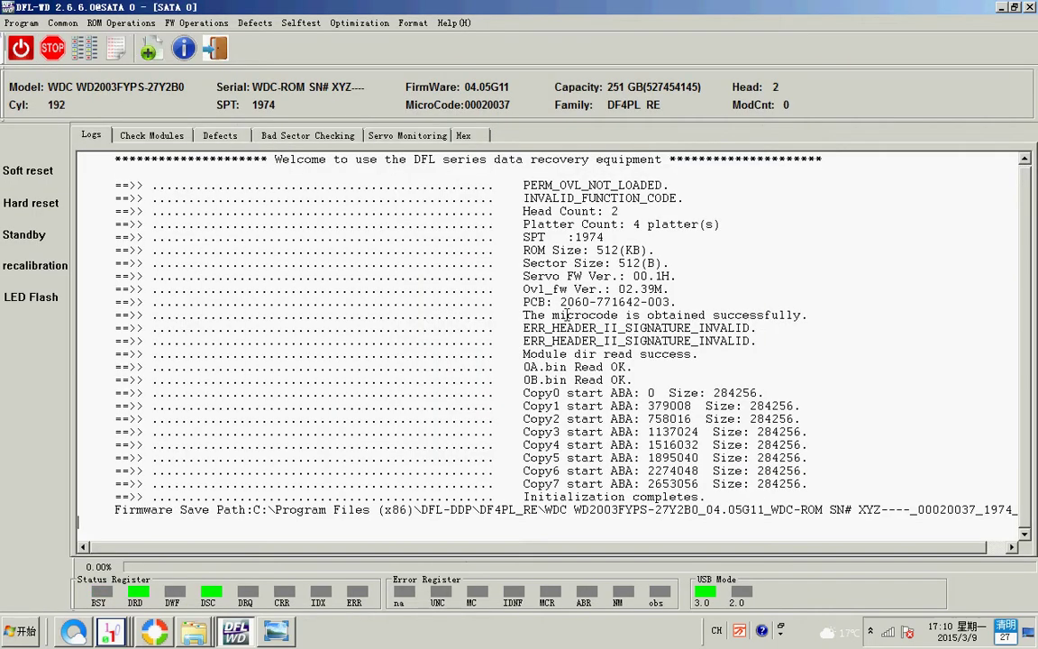
pyautogui.click(149, 137)
pyautogui.click(90, 136)
pyautogui.moveTo(700, 354); pyautogui.dragTo(531, 361)
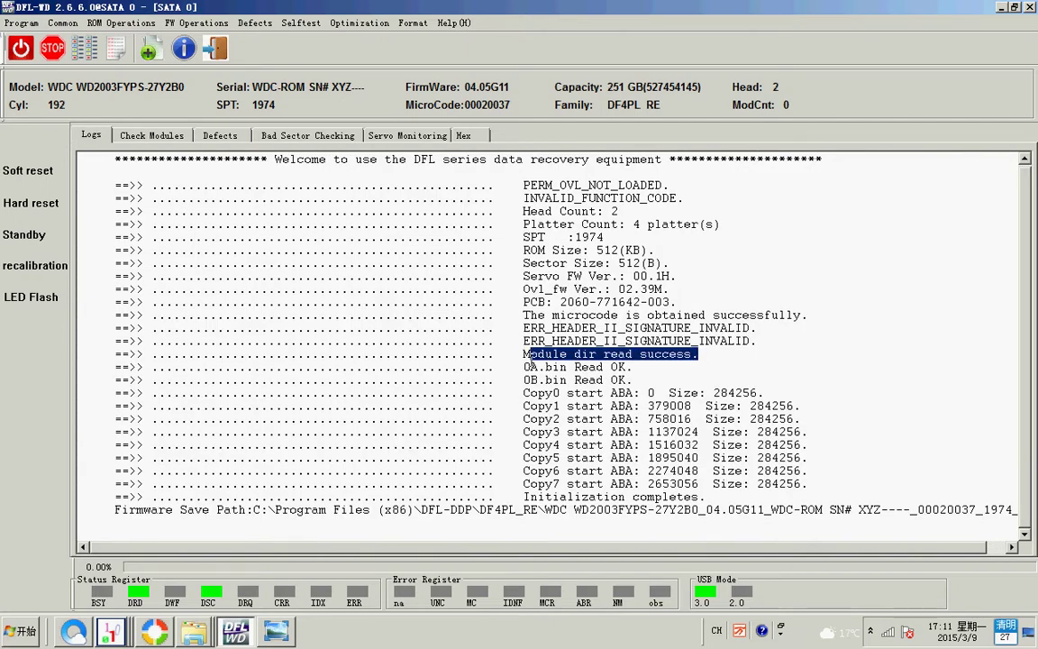
# Step: Load the module directory into RAM from 01.rpm in the Modules folder of the 00020037_500_192 backup and check the log
pyautogui.click(133, 135)
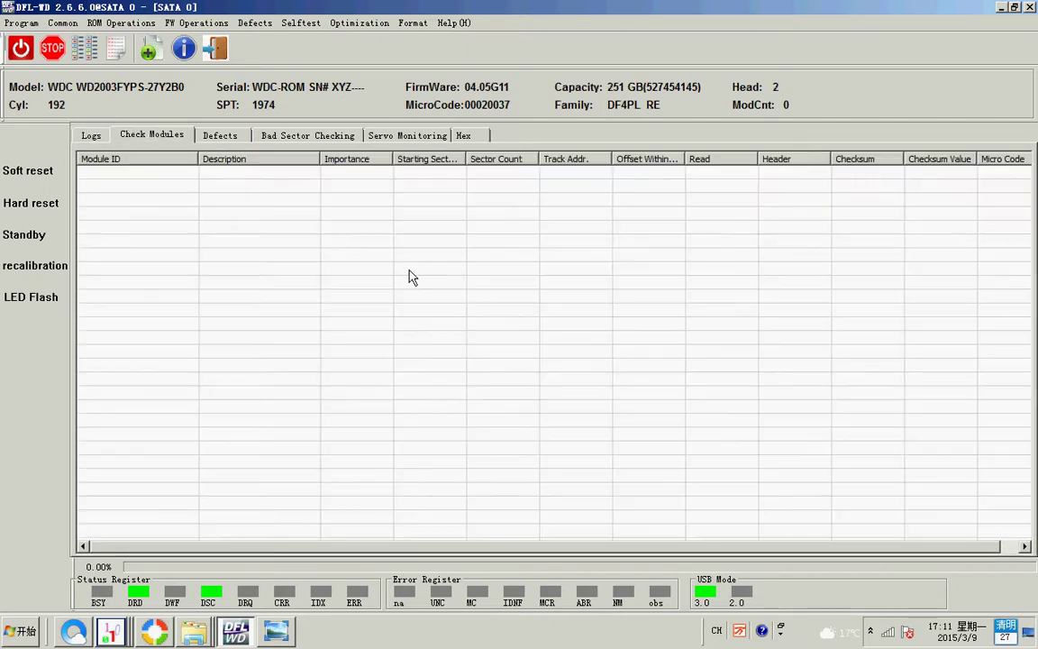
pyautogui.click(63, 23)
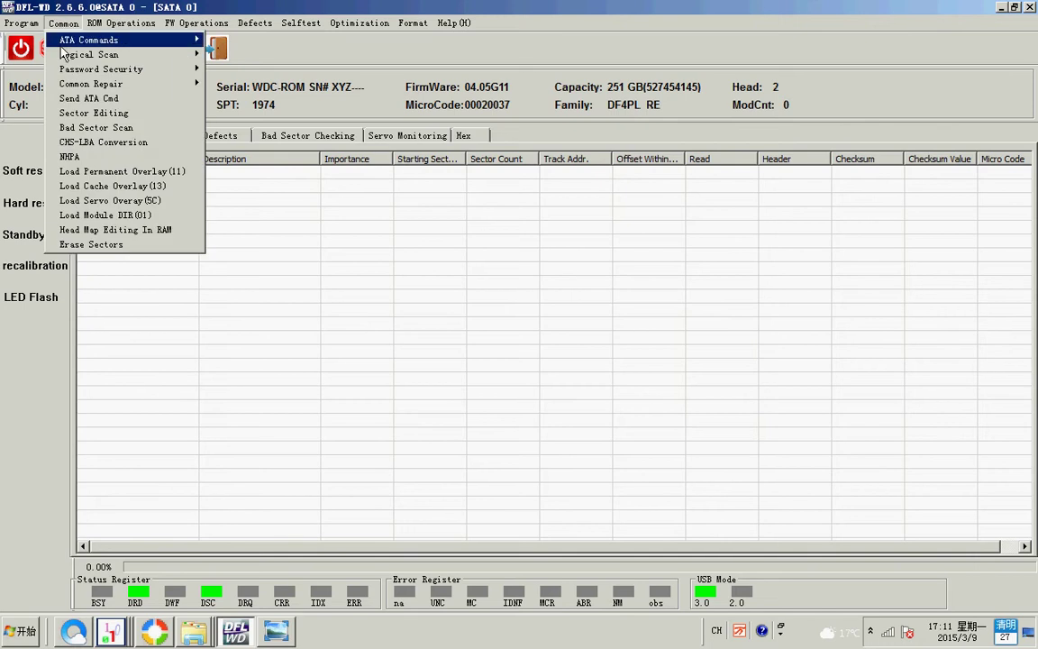
pyautogui.click(92, 217)
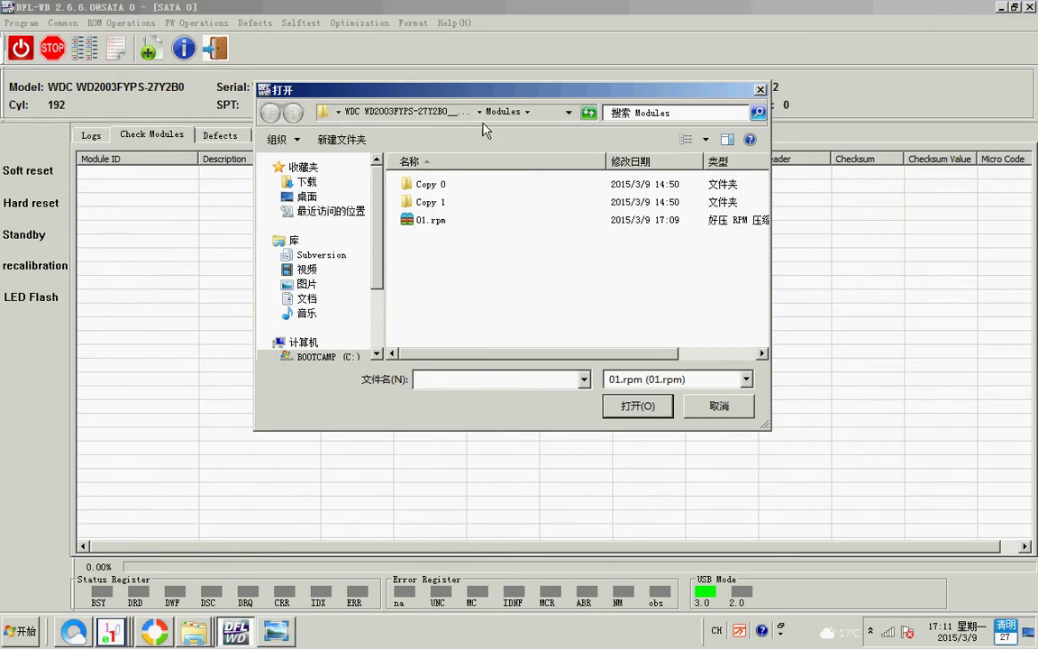
pyautogui.click(528, 112)
pyautogui.click(550, 111)
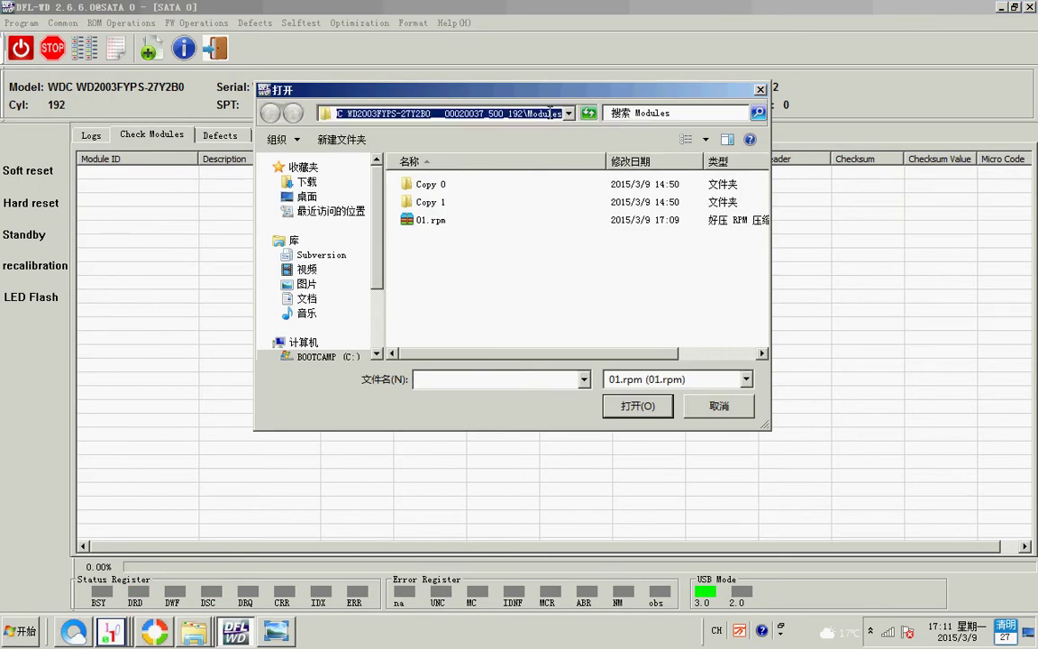
pyautogui.press('Return')
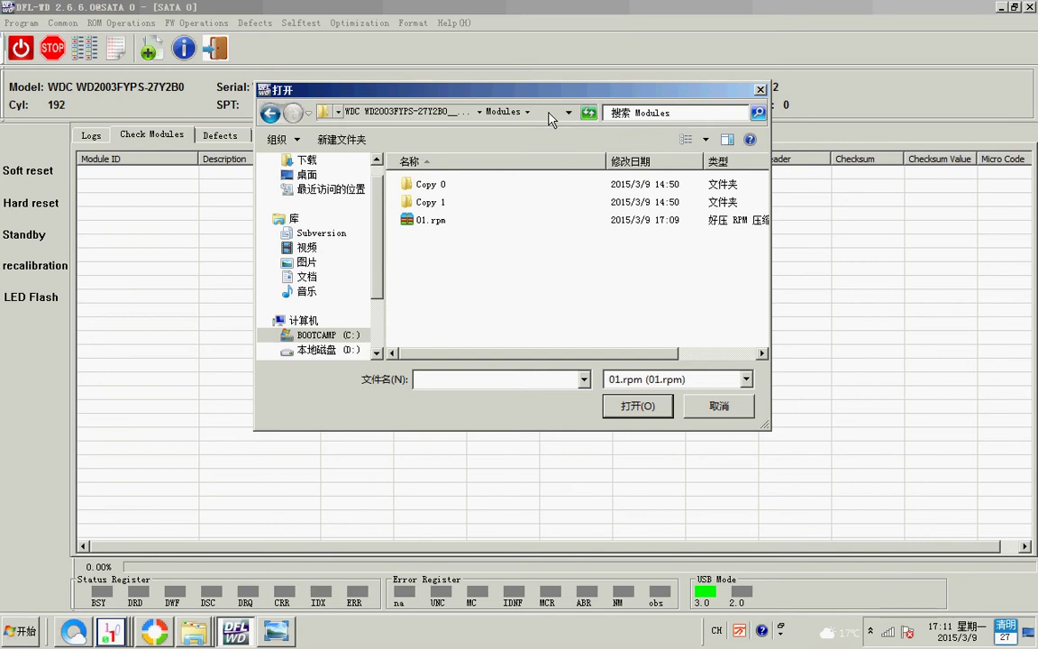
pyautogui.click(549, 113)
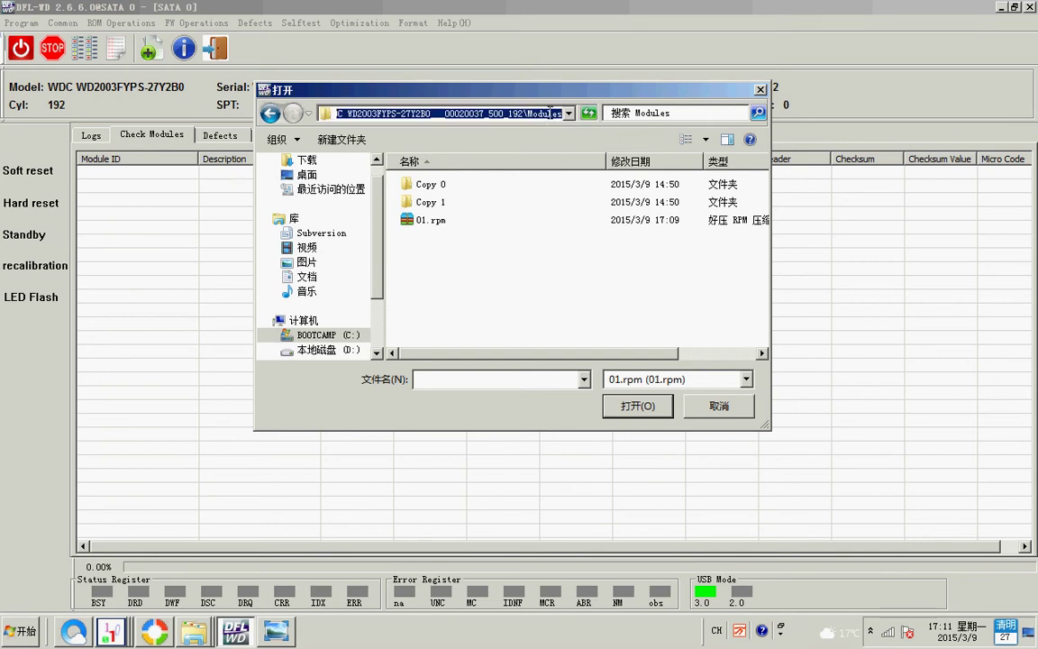
pyautogui.click(550, 111)
pyautogui.write('\\')
pyautogui.press('Return')
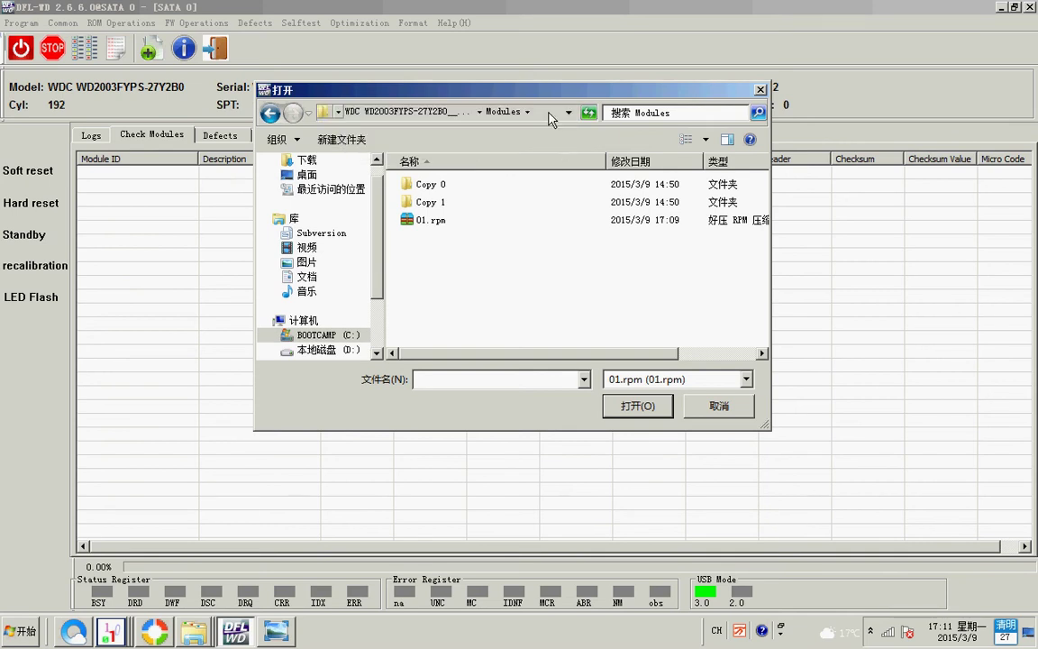
pyautogui.click(550, 113)
pyautogui.doubleClick(442, 221)
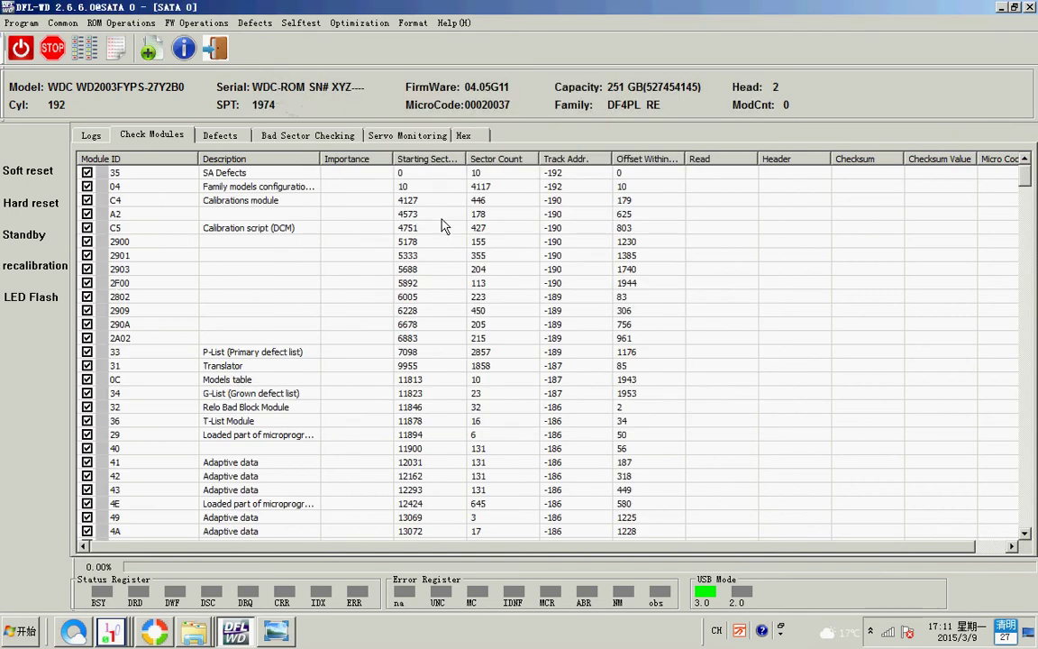
pyautogui.click(92, 134)
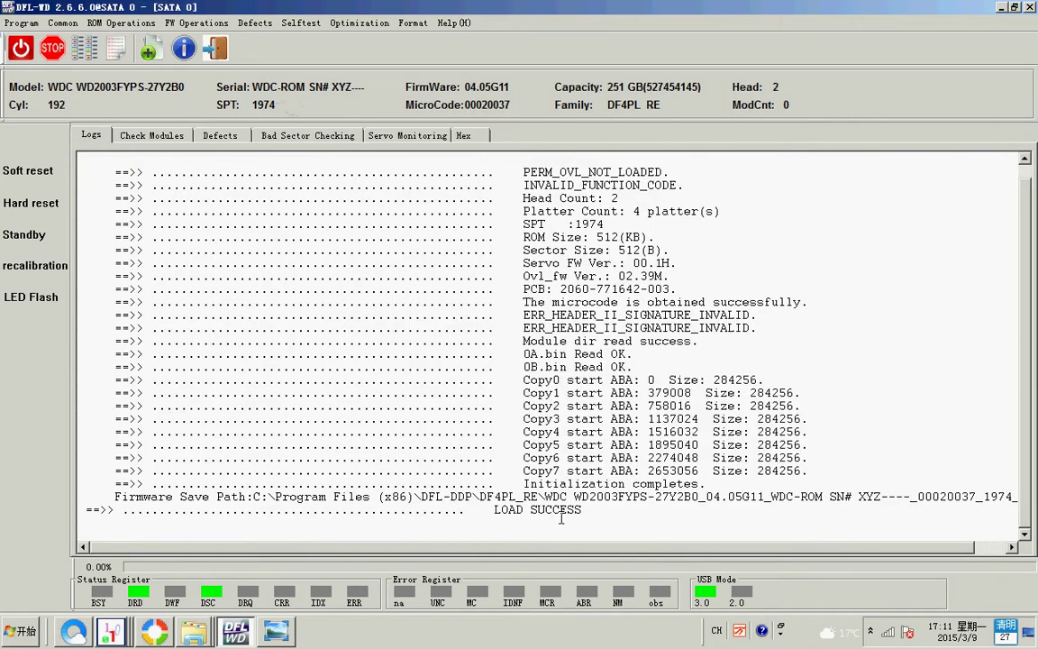
# Step: Sort the module list by ascending ID and test access to modules 01 and 02 by opening their hex content
pyautogui.click(135, 136)
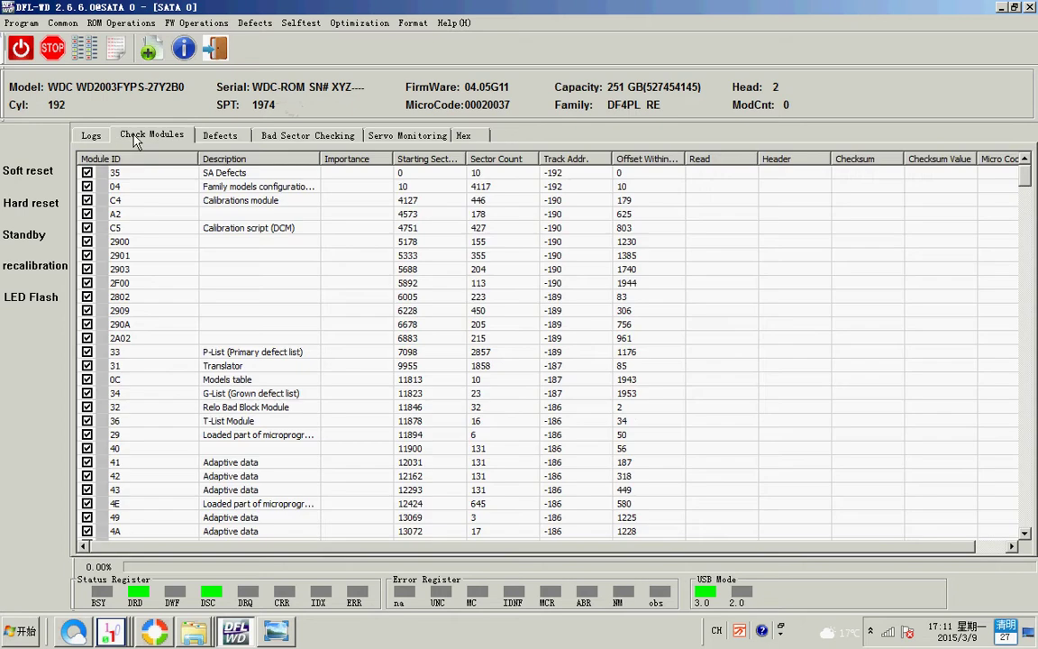
pyautogui.click(122, 160)
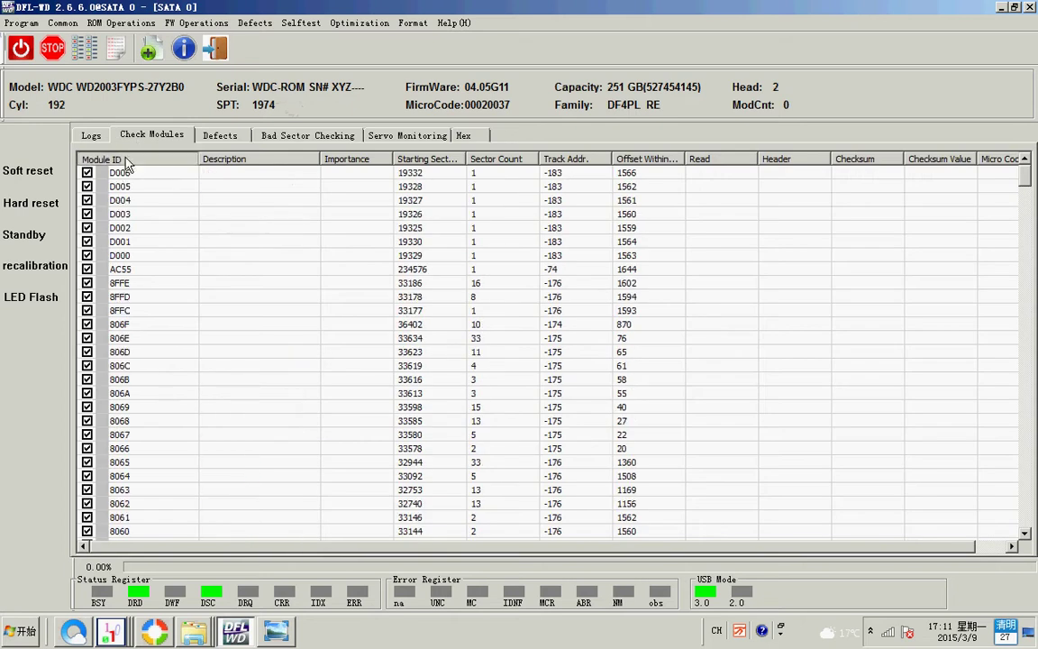
pyautogui.click(123, 161)
pyautogui.doubleClick(122, 177)
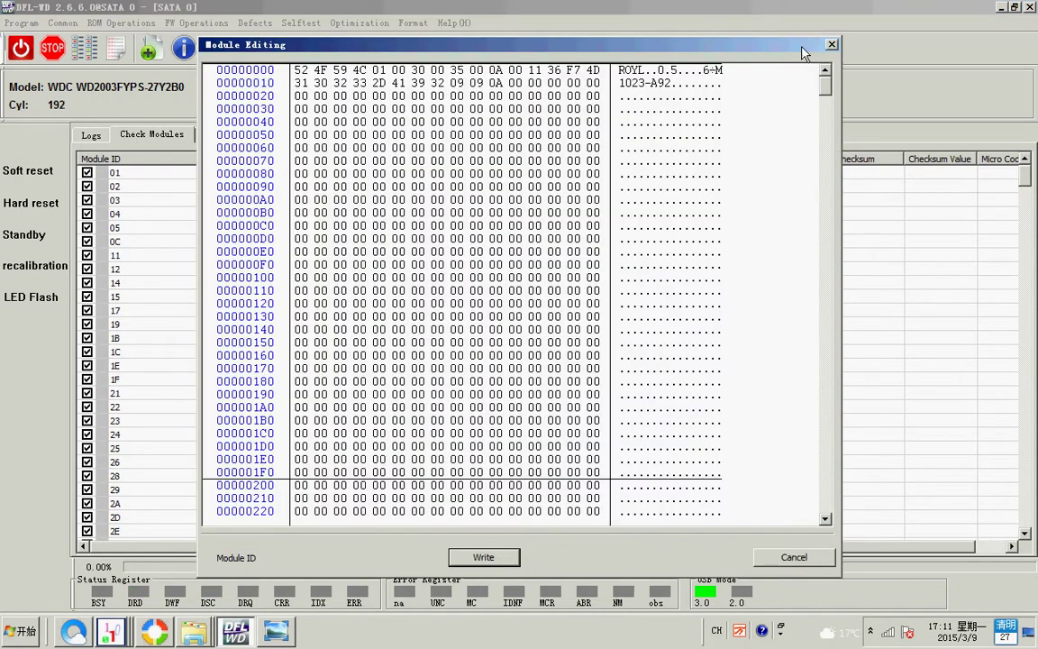
pyautogui.press('Escape')
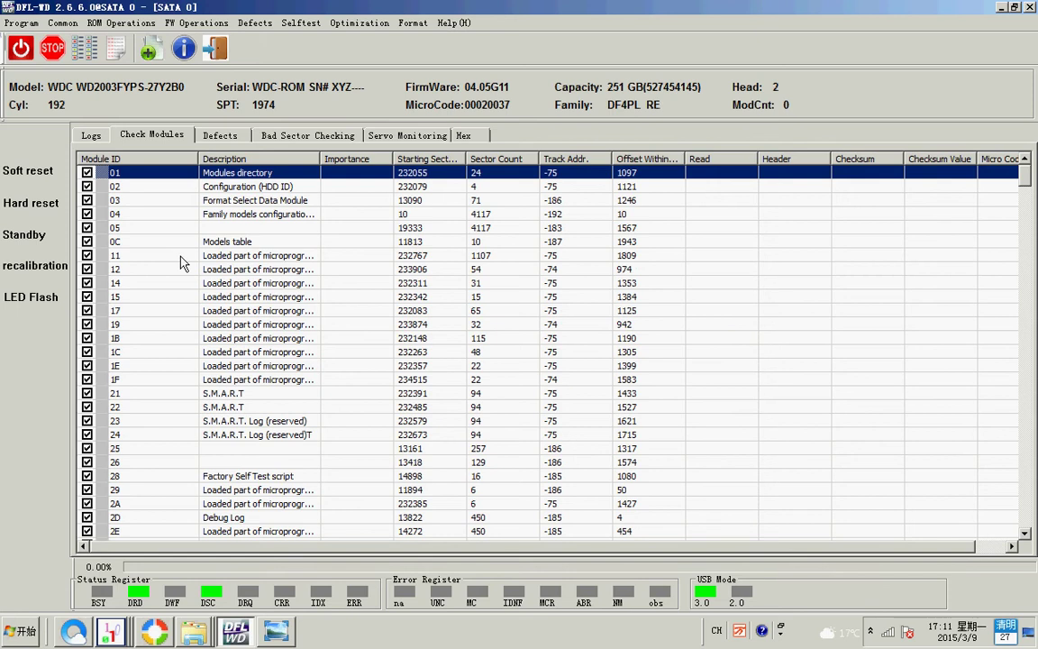
pyautogui.doubleClick(137, 189)
pyautogui.press('Escape')
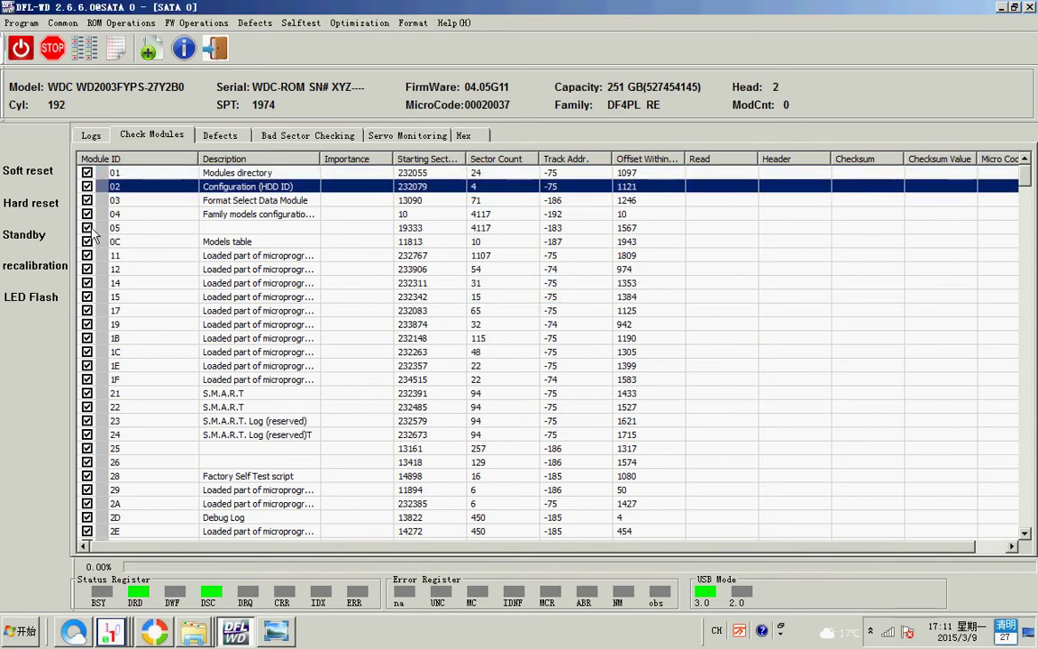
# Step: Open the module directory for editing from 01.rpm in the Modules folder of the 00020037_500_192 backup
pyautogui.click(196, 22)
pyautogui.moveTo(233, 86)
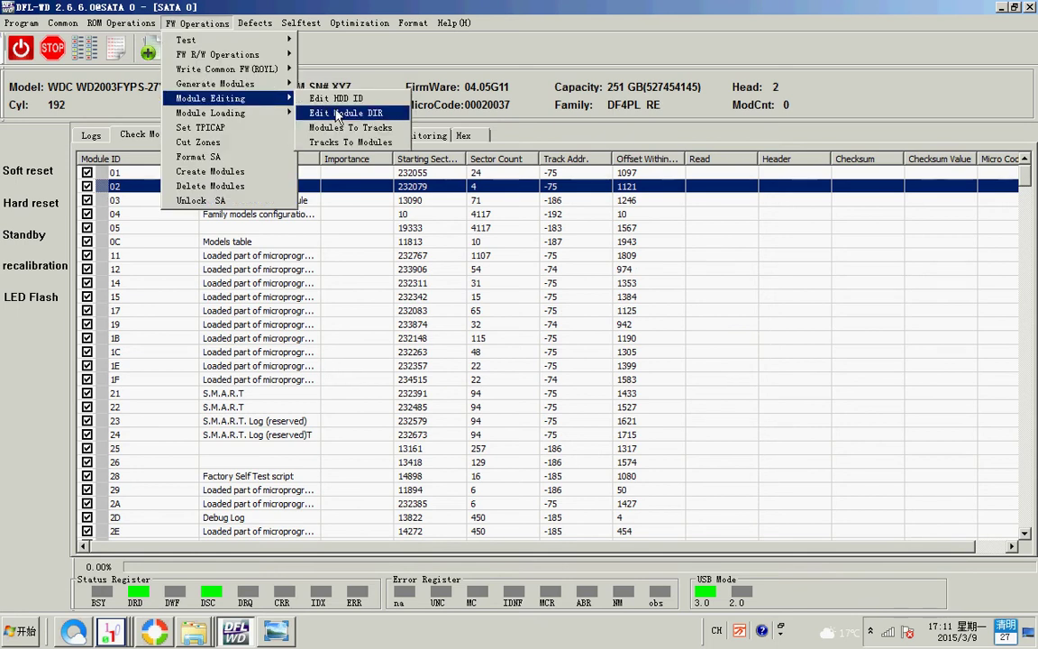
pyautogui.click(347, 113)
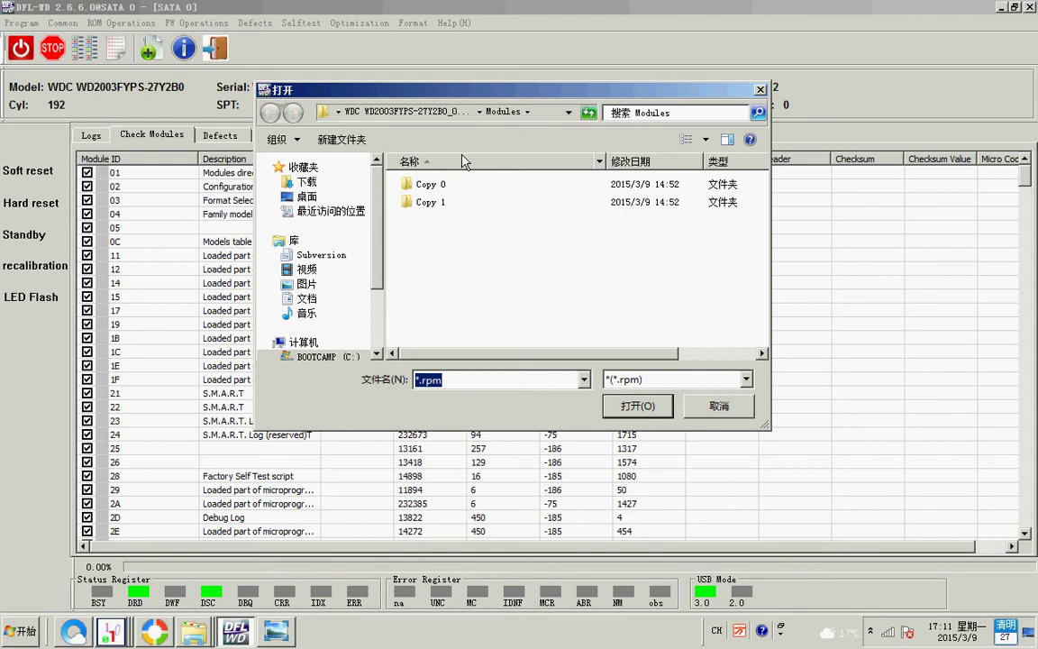
pyautogui.click(545, 112)
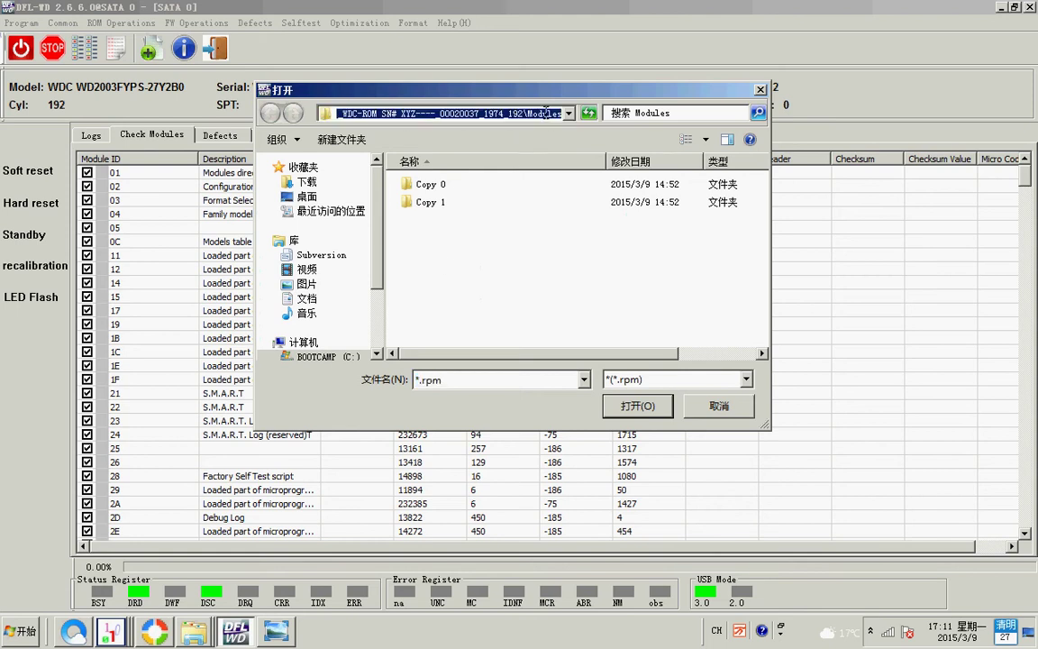
pyautogui.hotkey('ctrl', 'v')
pyautogui.press('Return')
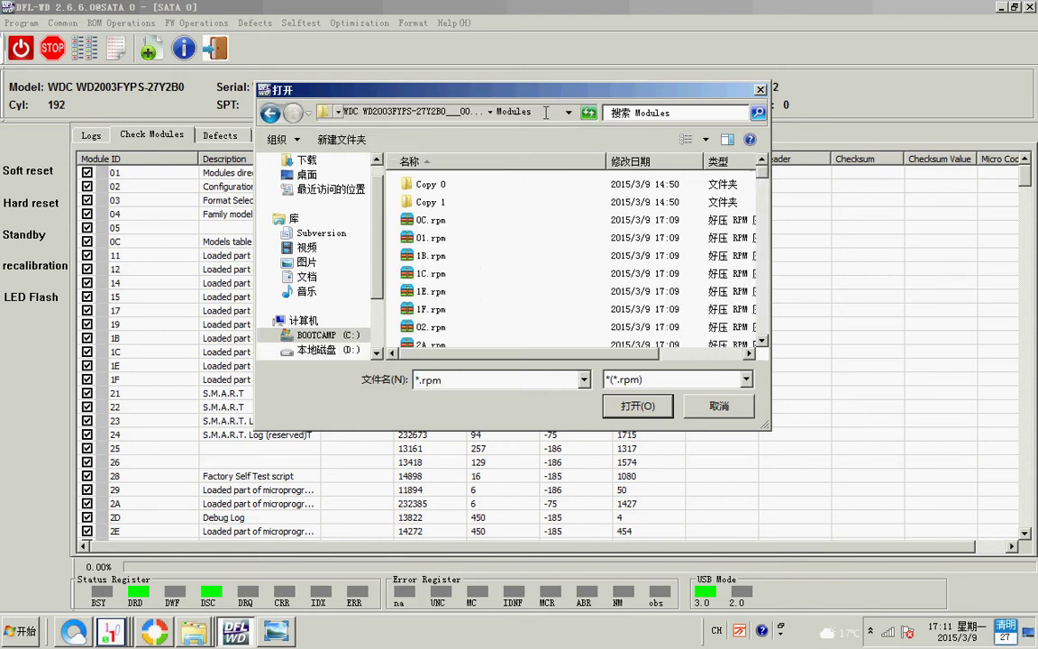
pyautogui.doubleClick(433, 241)
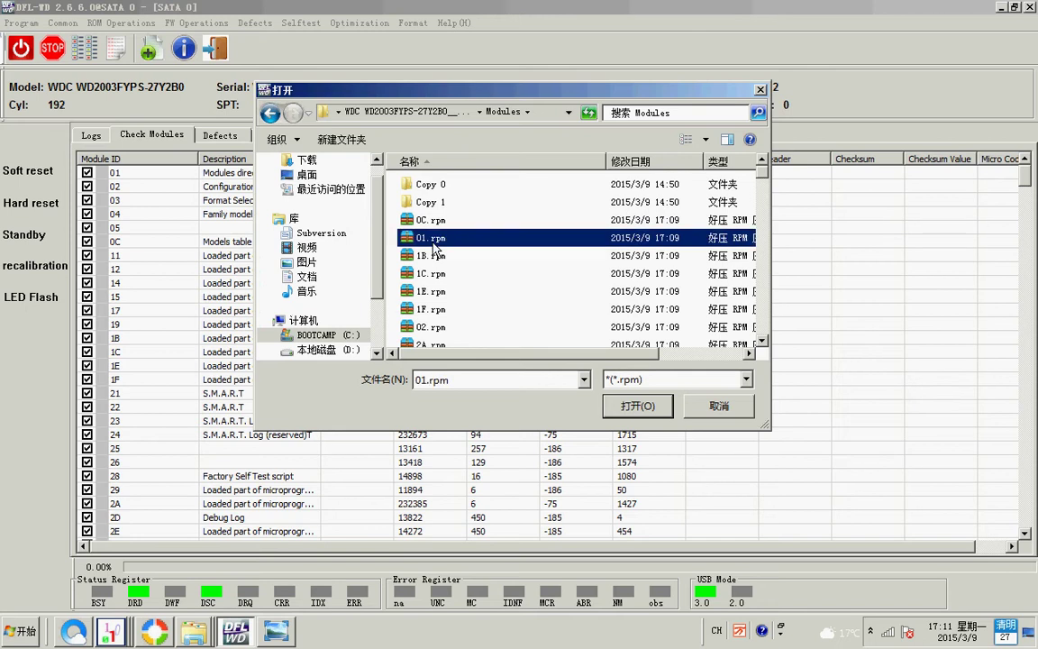
# Step: Test module access by opening and closing the hex content of modules 02, 04 and 12
pyautogui.doubleClick(113, 185)
pyautogui.click(832, 46)
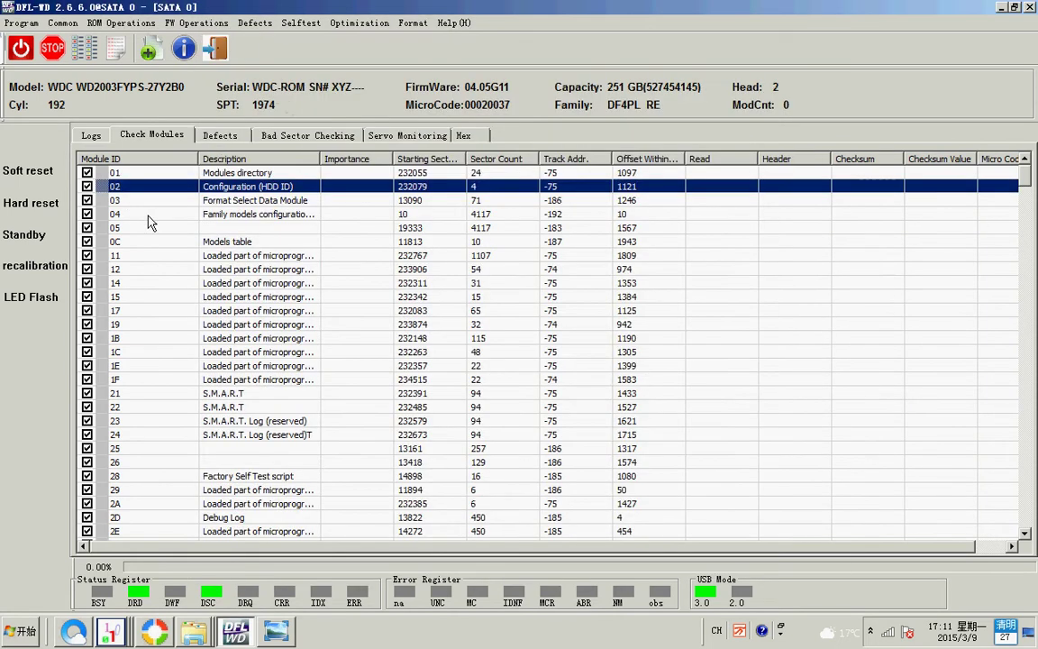
pyautogui.doubleClick(113, 213)
pyautogui.click(832, 45)
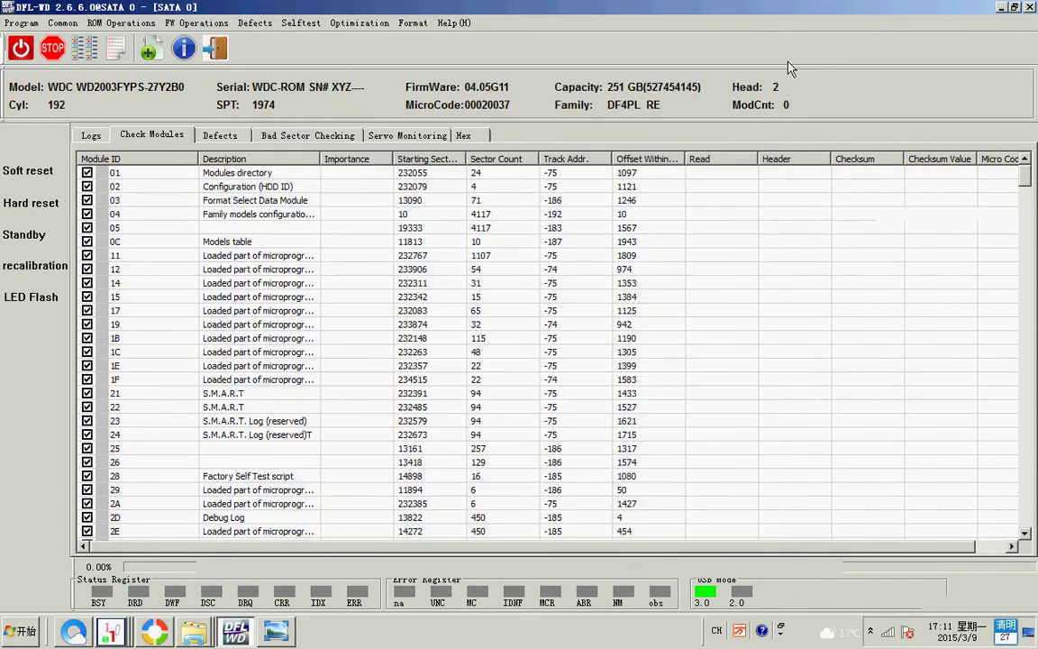
pyautogui.click(144, 200)
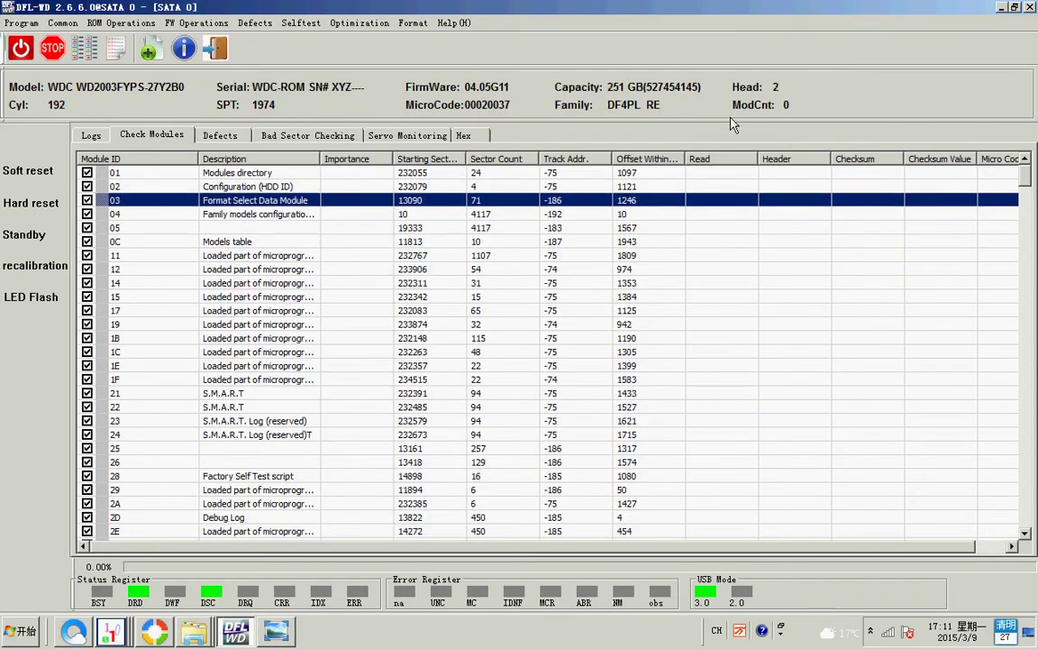
pyautogui.click(202, 241)
pyautogui.click(229, 269)
pyautogui.doubleClick(229, 269)
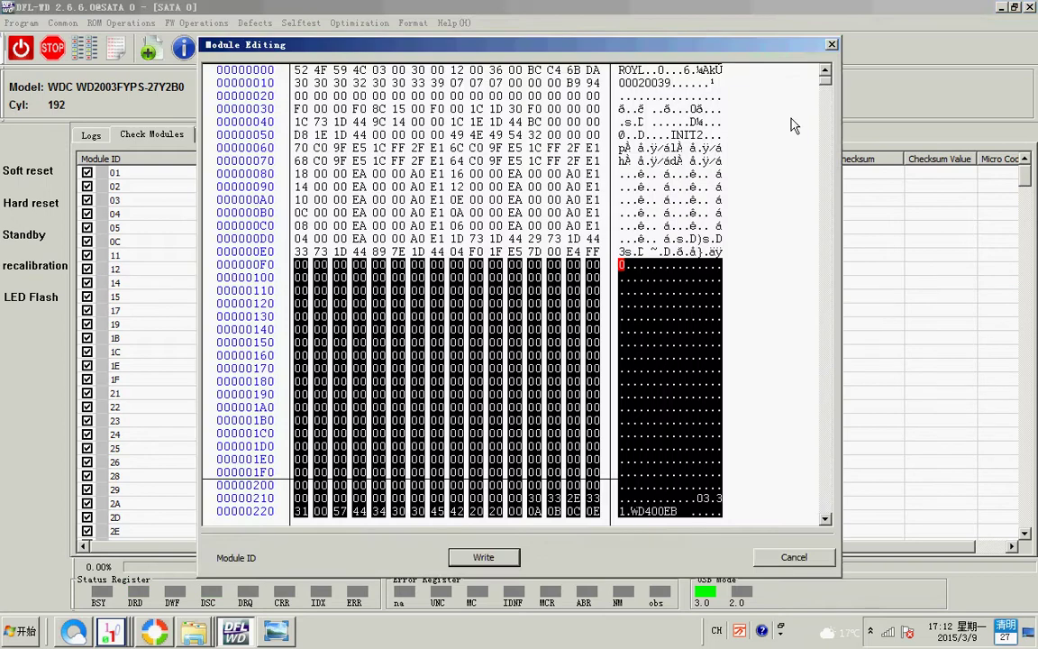
pyautogui.click(832, 45)
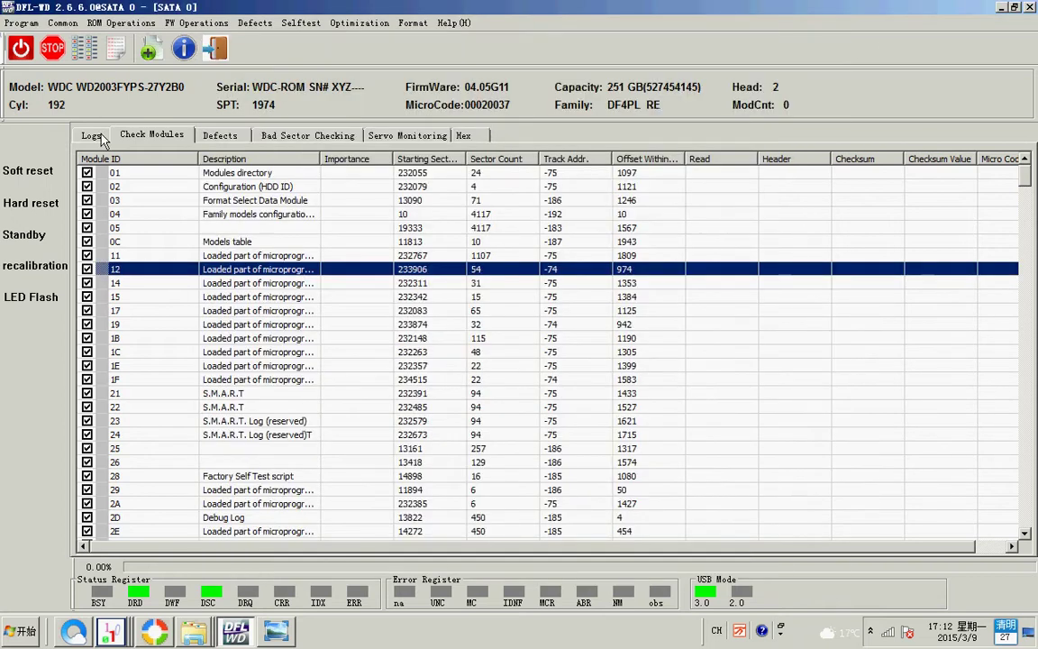
# Step: Unlock the service area using the ID method and check the execution result in the log
pyautogui.click(91, 132)
pyautogui.click(152, 135)
pyautogui.click(196, 23)
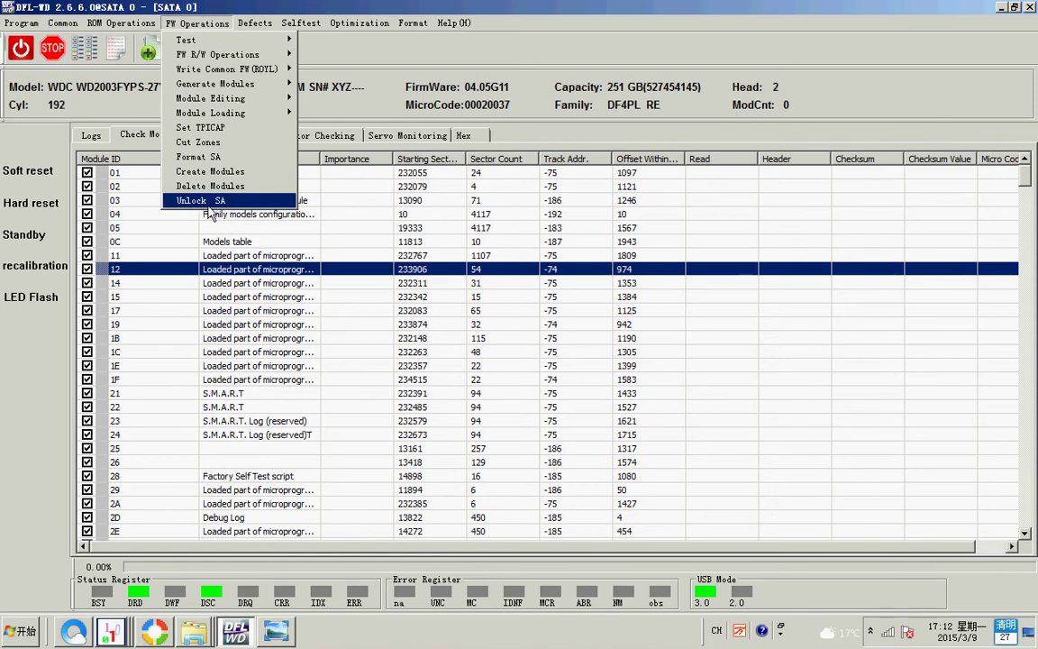
pyautogui.click(206, 202)
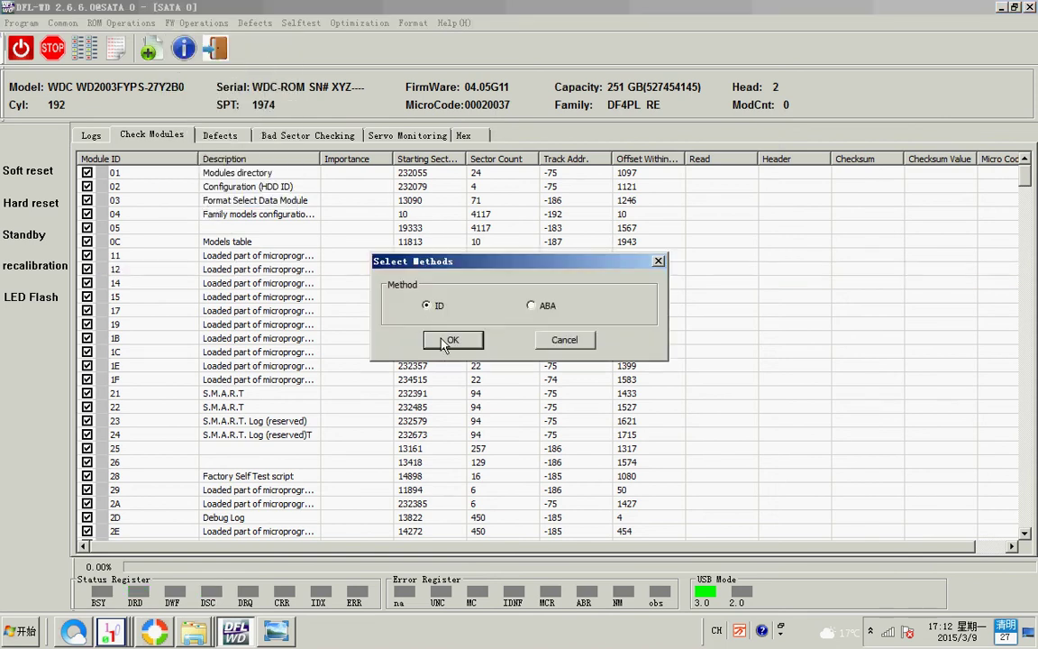
pyautogui.click(450, 339)
pyautogui.click(94, 136)
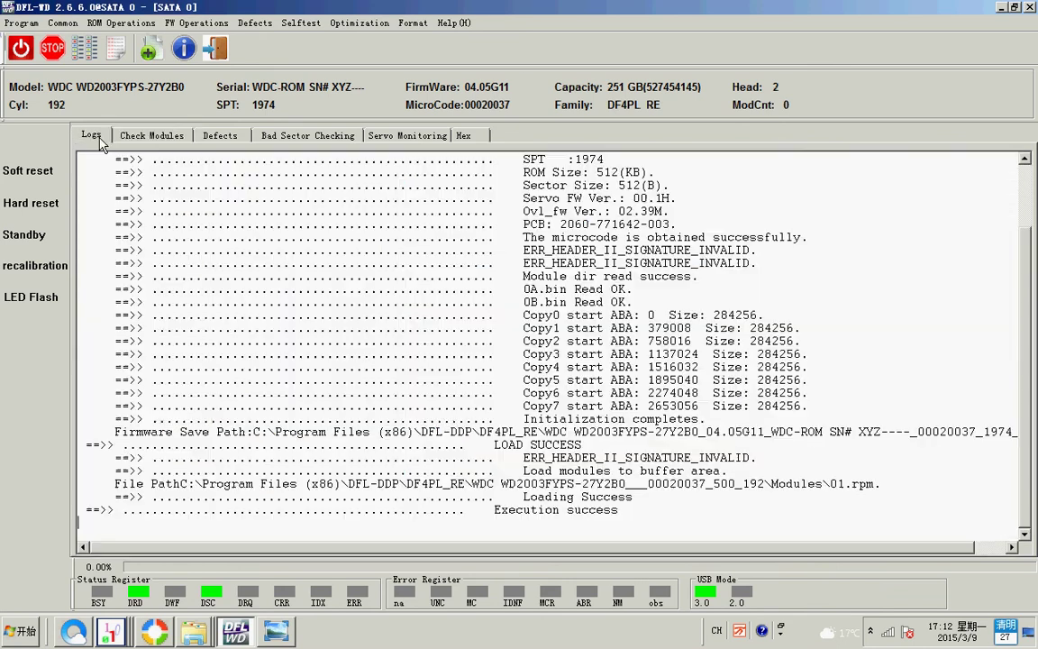
pyautogui.moveTo(494, 510); pyautogui.dragTo(636, 510)
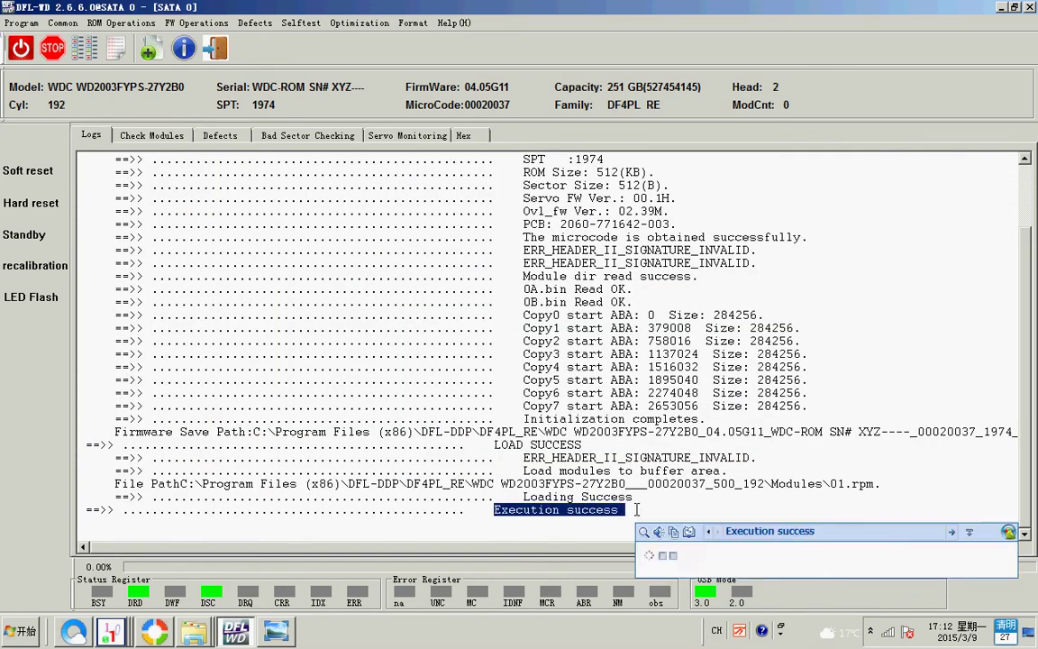
pyautogui.click(704, 498)
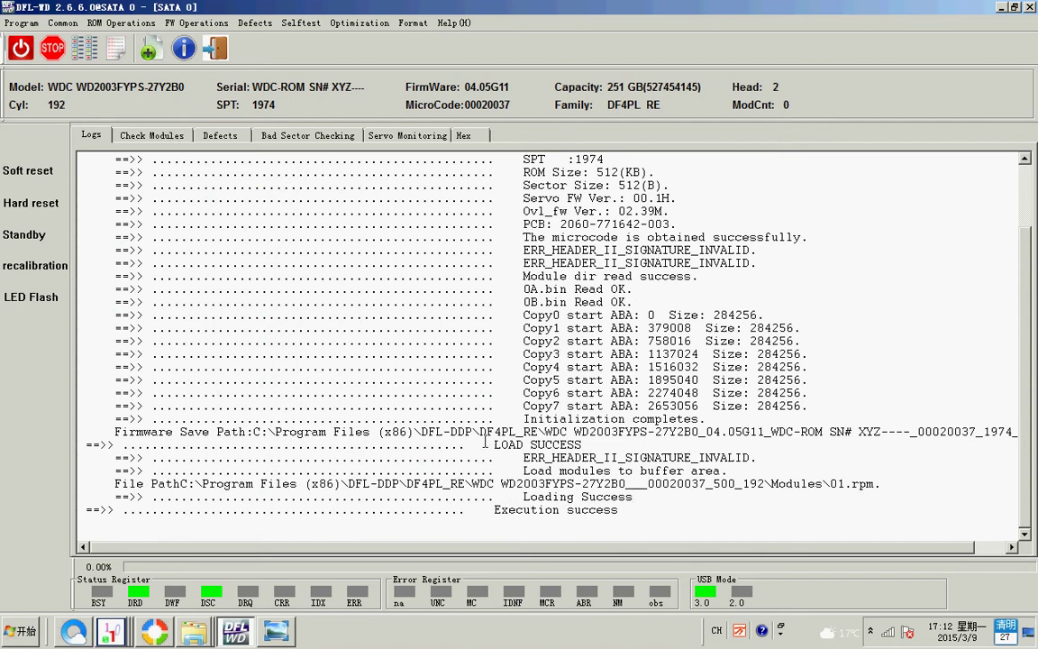
pyautogui.moveTo(494, 509); pyautogui.dragTo(621, 509)
pyautogui.click(588, 444)
# Step: Edit the ROM head map to enable all heads 0 to 7, giving 08 heads in use and a head count of 08
pyautogui.click(139, 137)
pyautogui.click(103, 24)
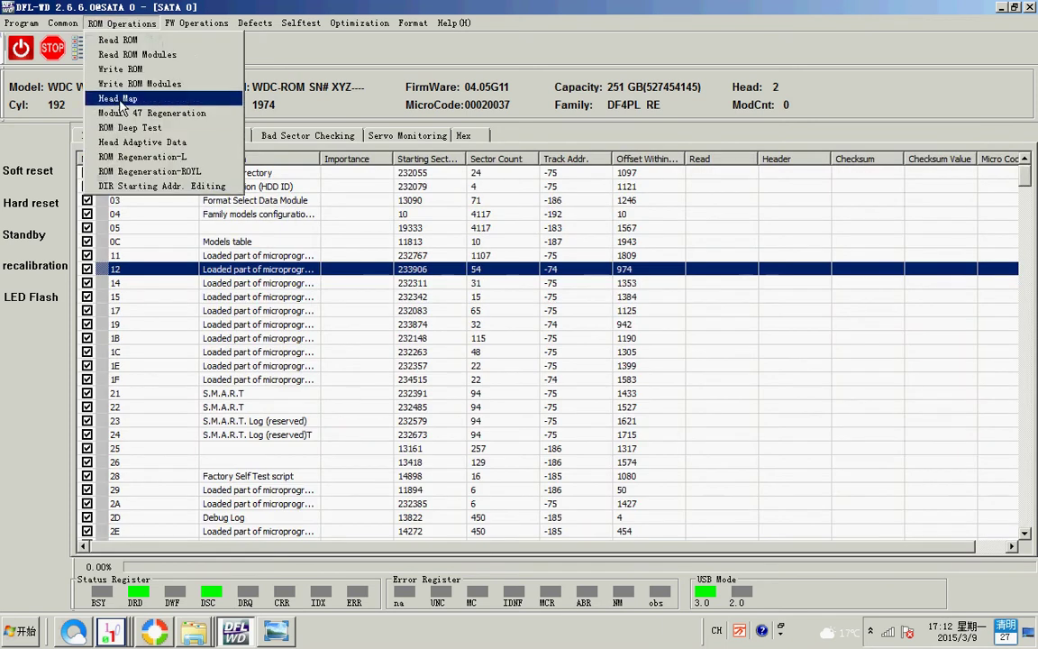
pyautogui.click(118, 99)
pyautogui.click(448, 314)
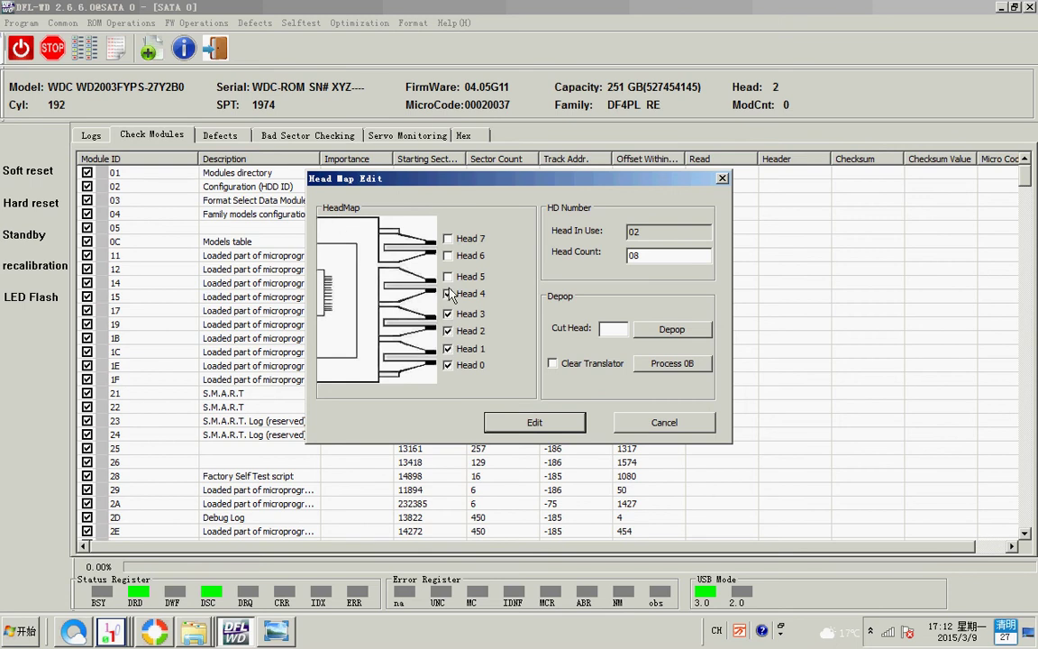
pyautogui.click(448, 293)
pyautogui.press('Return')
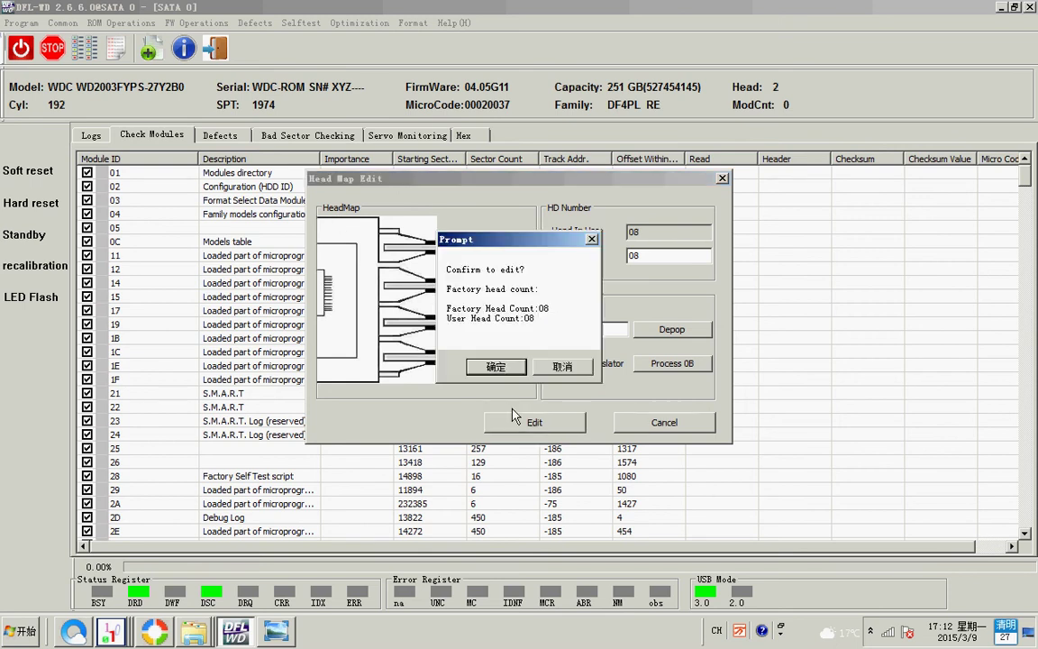
pyautogui.click(516, 365)
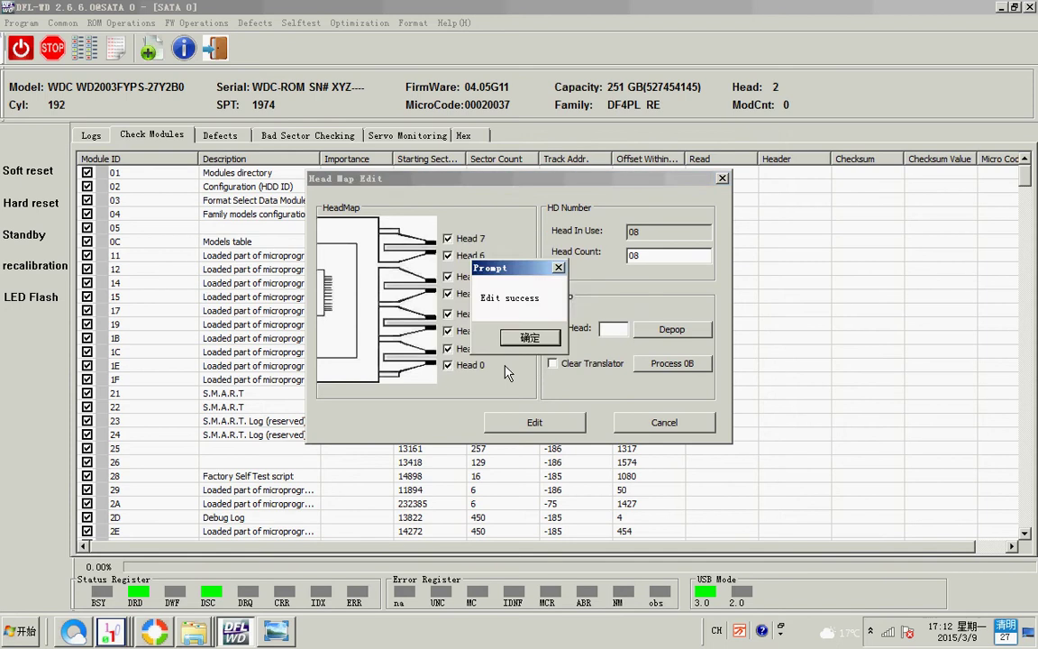
pyautogui.click(520, 343)
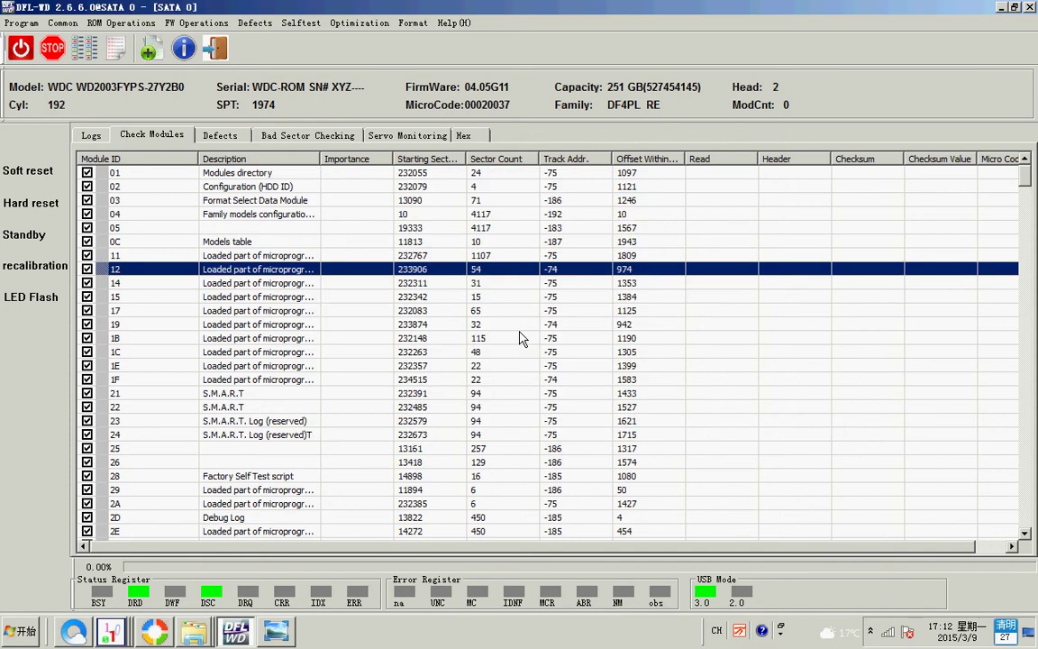
# Step: Set the 20B directory starting address to 232055 for both Copy 0 and Copy 1 and check the log
pyautogui.click(101, 24)
pyautogui.click(122, 178)
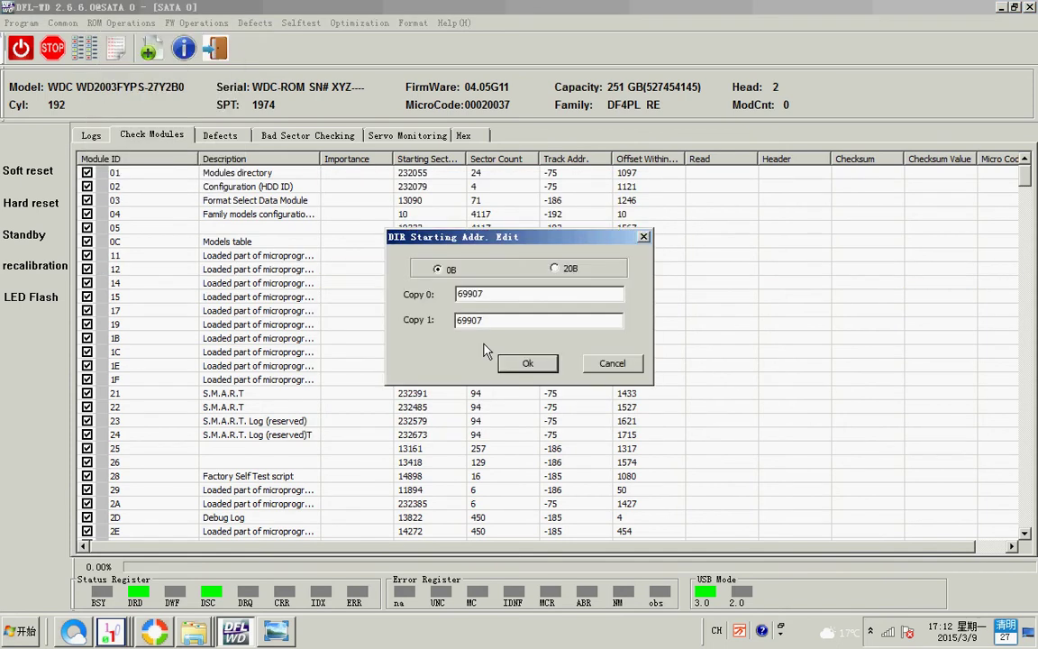
pyautogui.click(554, 268)
pyautogui.write('55')
pyautogui.moveTo(489, 320); pyautogui.dragTo(483, 320)
pyautogui.write('5')
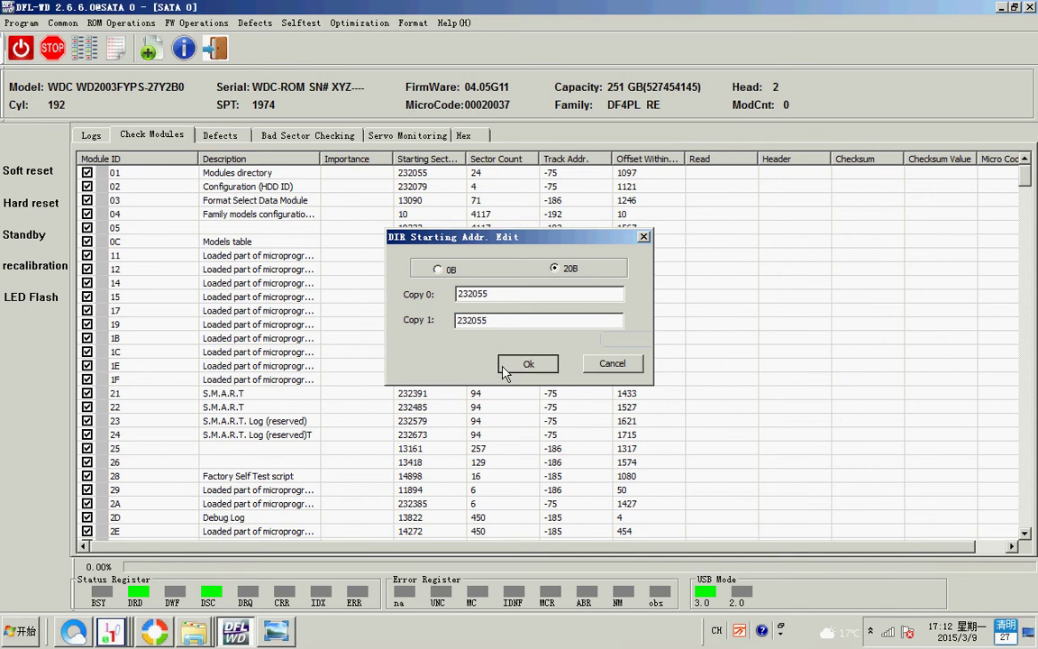
pyautogui.click(538, 364)
pyautogui.click(91, 135)
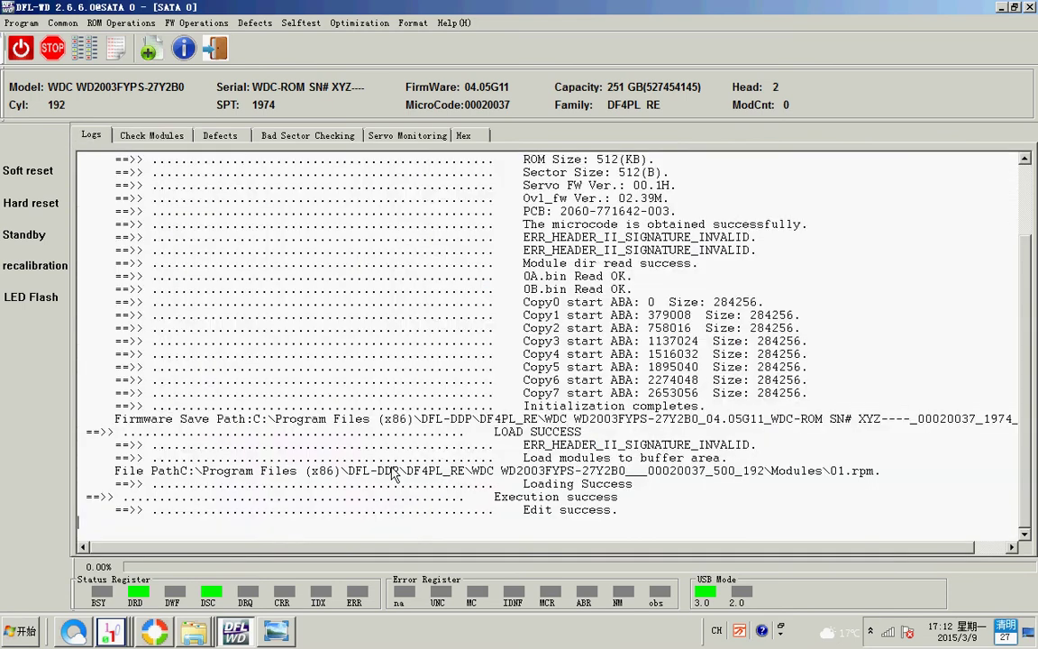
# Step: Exit the drive session, reselect the drive family in Normal mode, automatically obtain the factory details and accept them to re-enter
pyautogui.click(216, 49)
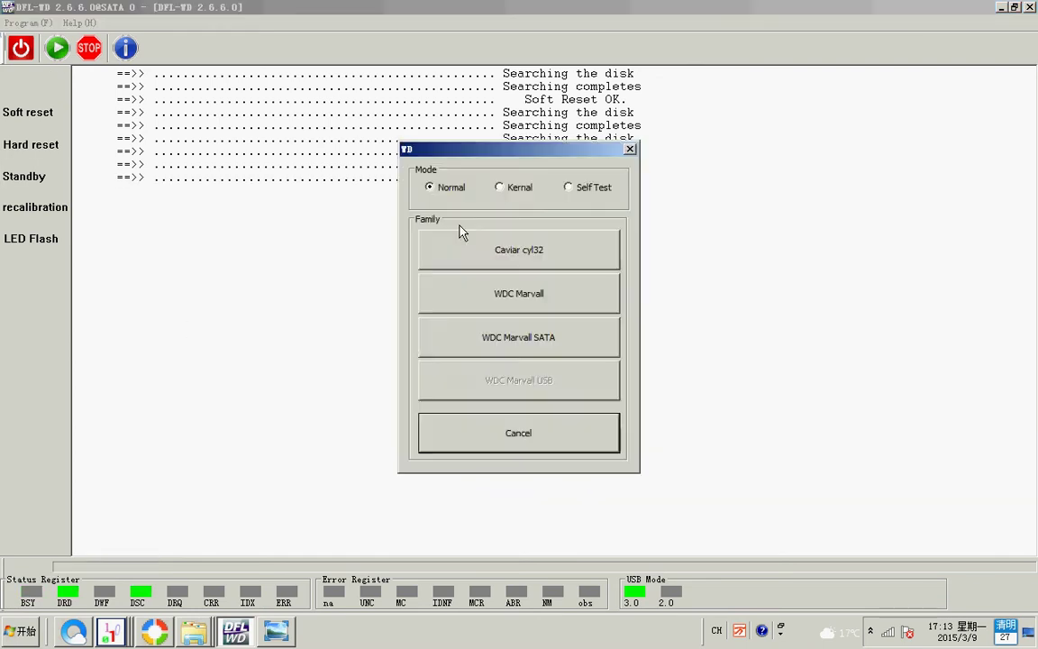
pyautogui.click(513, 299)
pyautogui.click(628, 508)
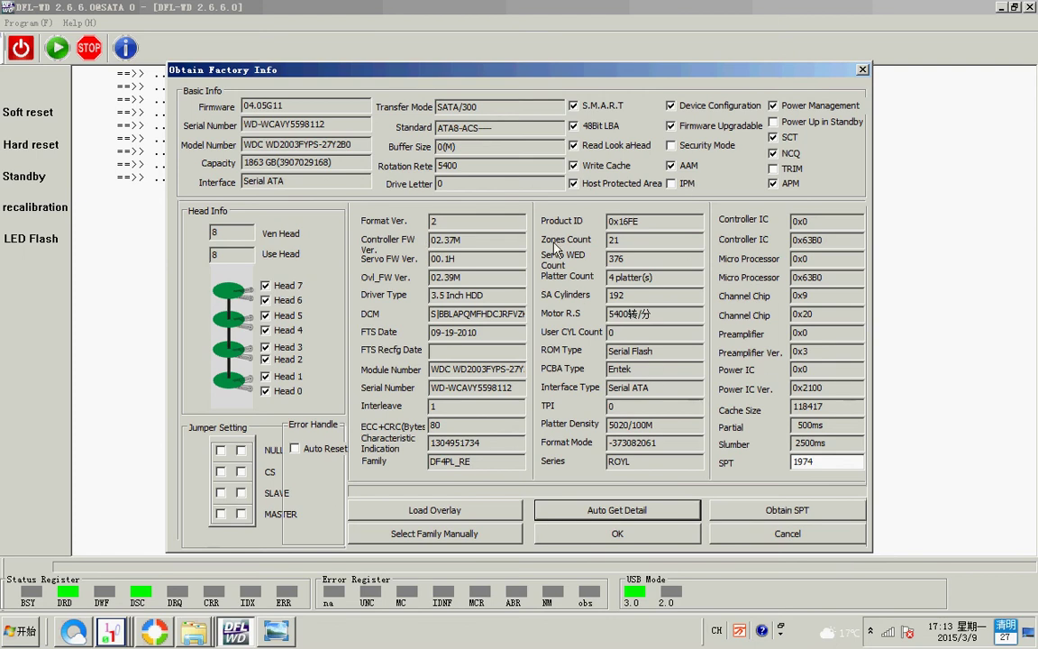
pyautogui.click(646, 537)
pyautogui.click(593, 475)
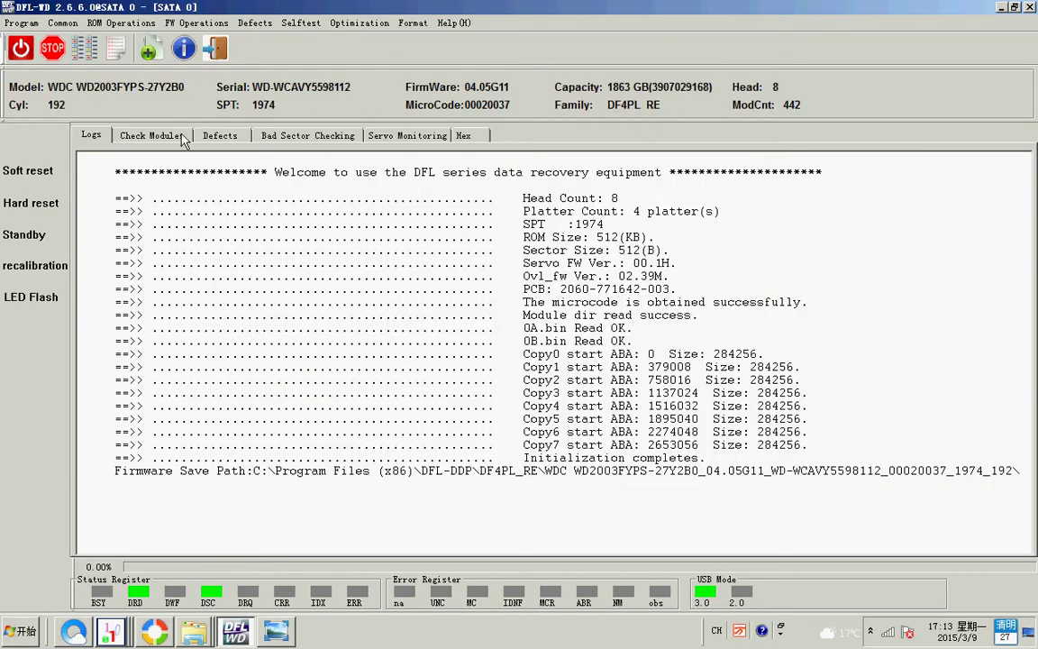
# Step: Test the firmware modules for read and checksum status by ID, then stop the test
pyautogui.click(183, 137)
pyautogui.rightClick(151, 200)
pyautogui.click(183, 263)
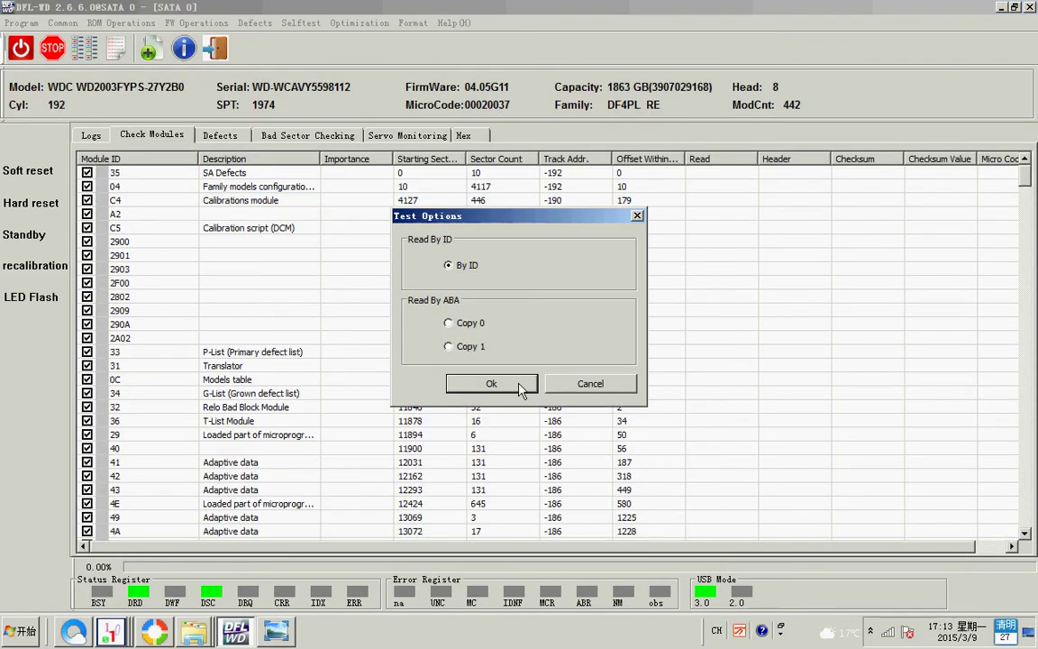
pyautogui.click(491, 384)
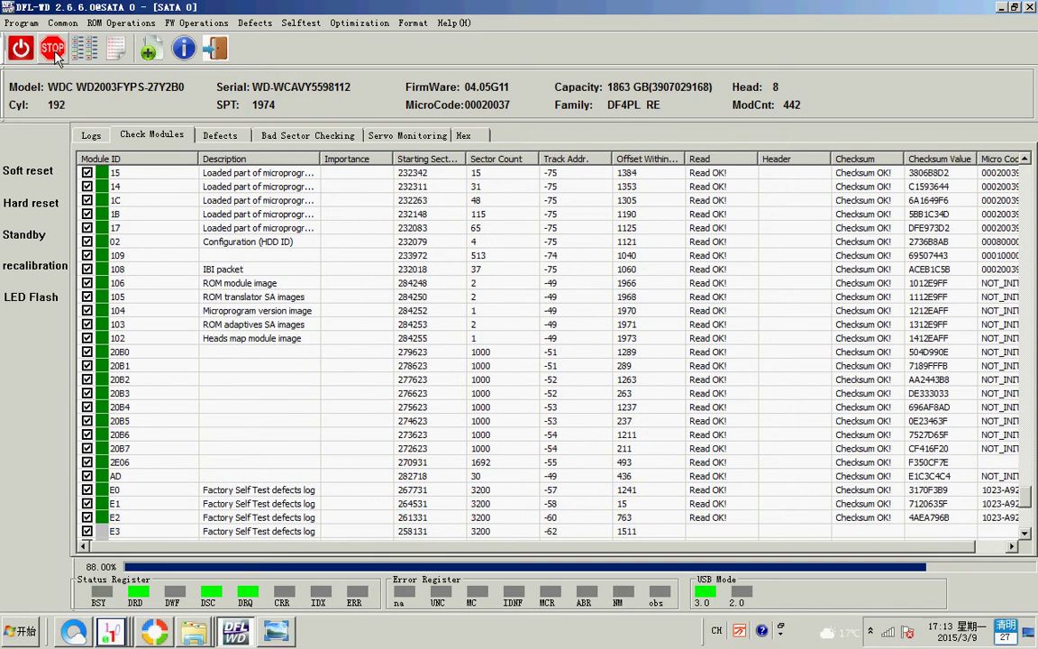
pyautogui.click(54, 51)
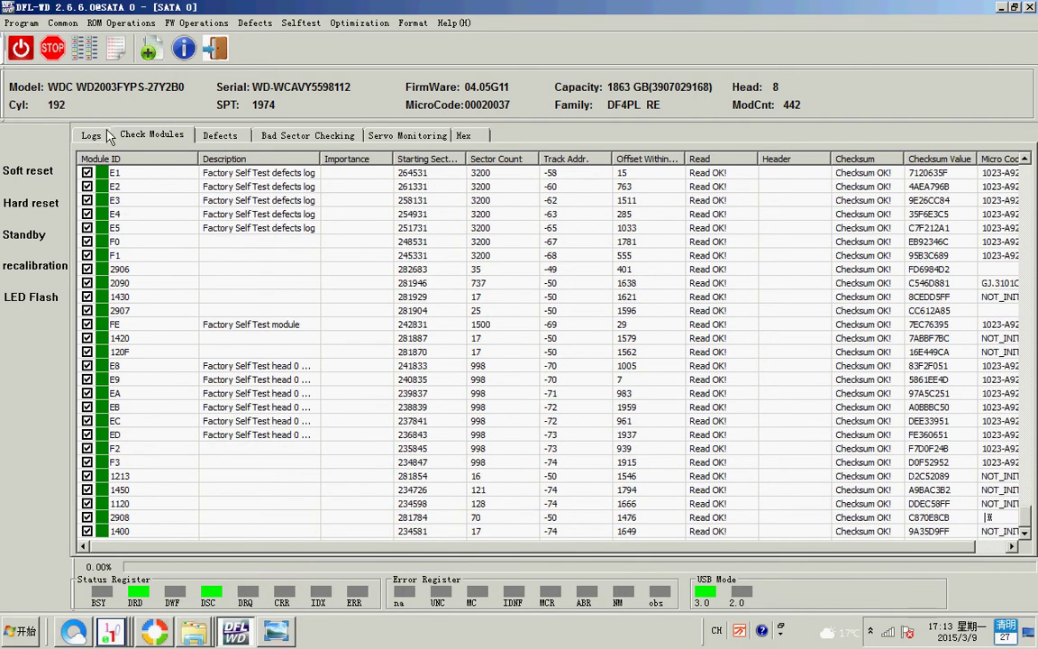
# Step: View the drive's SMART attributes in the defects view
pyautogui.click(227, 133)
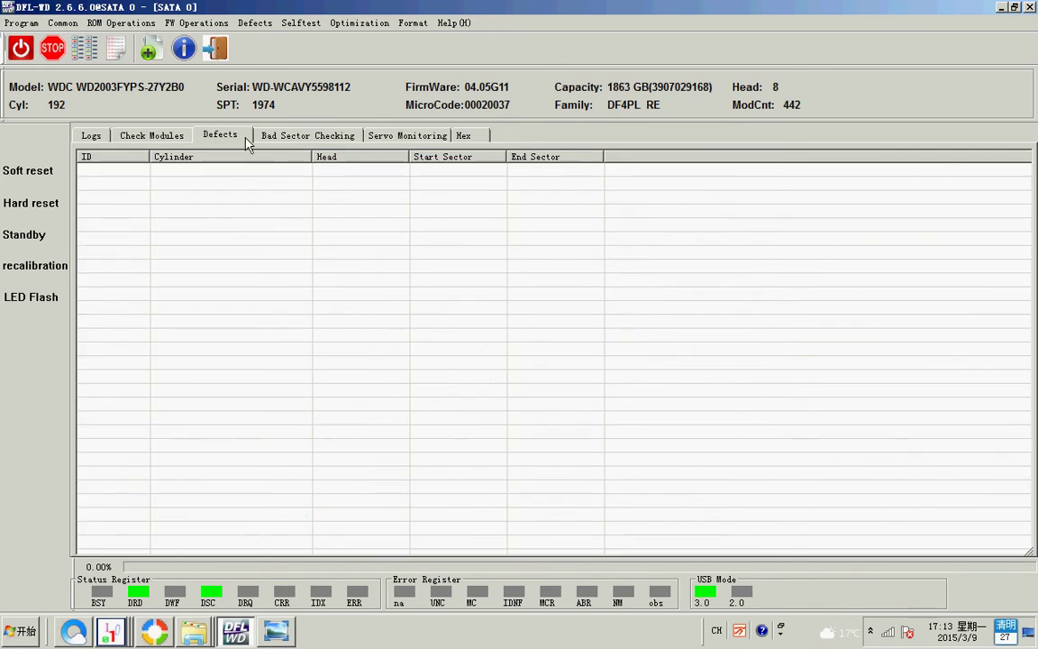
pyautogui.click(269, 25)
pyautogui.moveTo(331, 101)
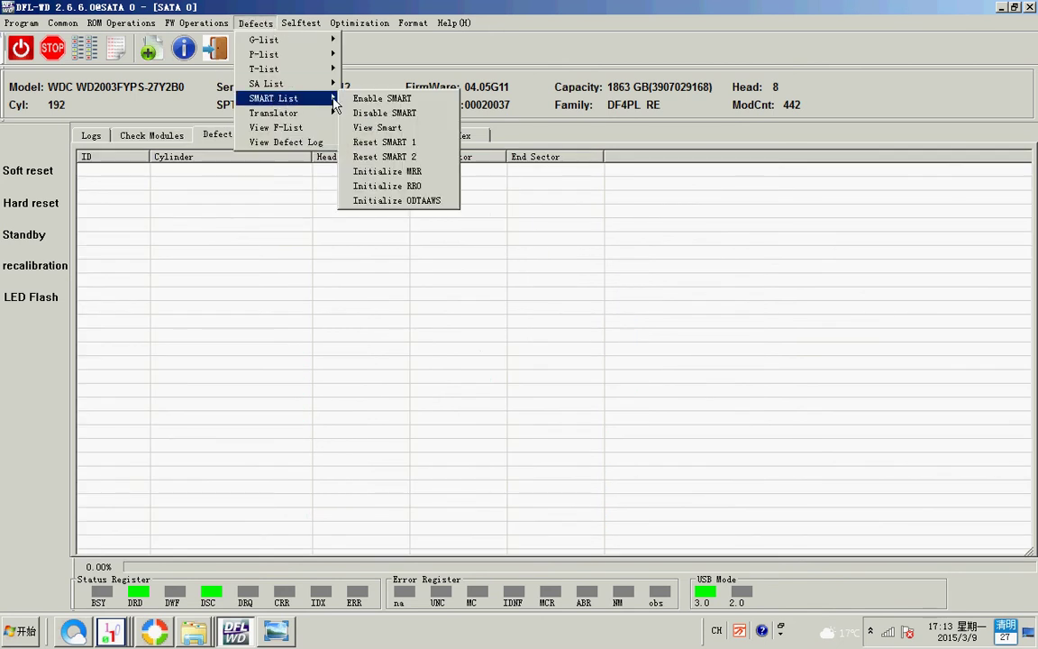
pyautogui.click(378, 127)
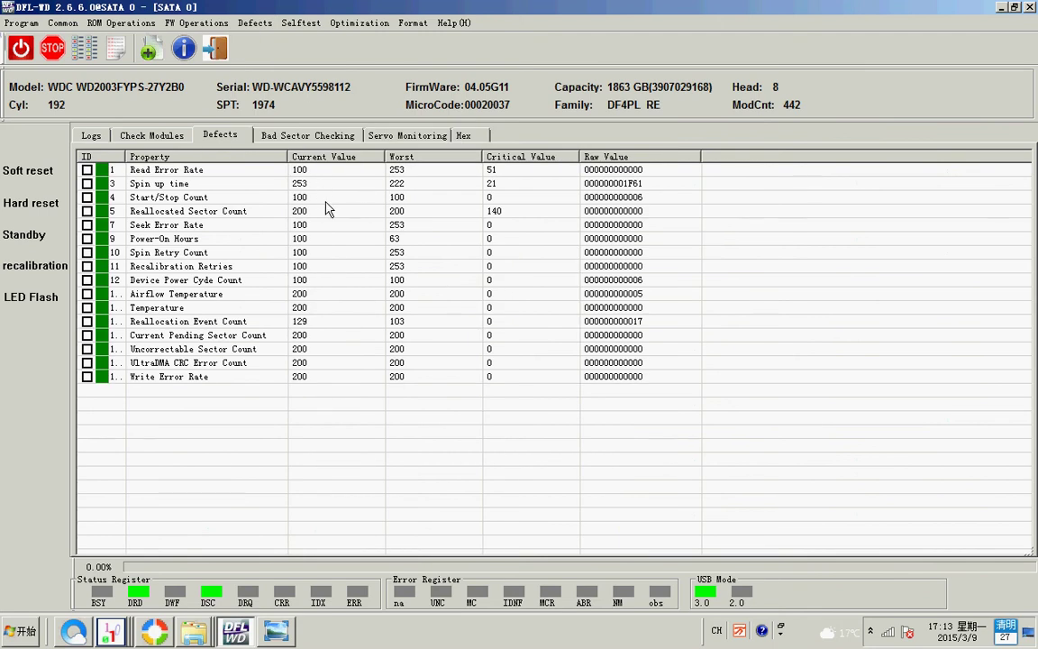
# Step: Reset the drive's SMART data with the Reset SMART 2 method and check the log
pyautogui.click(247, 25)
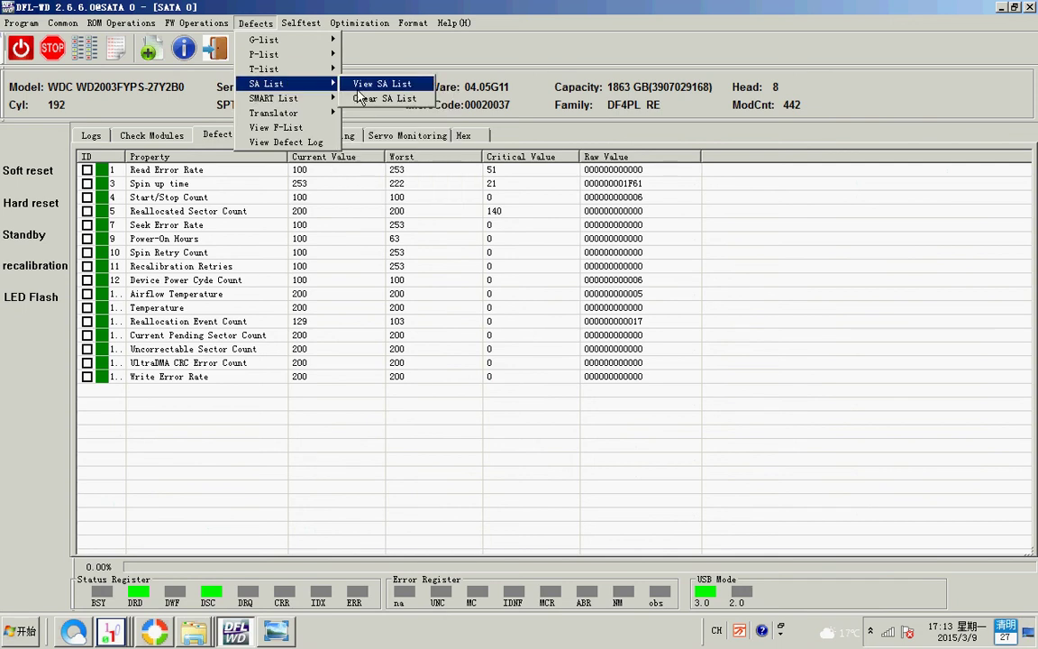
pyautogui.click(403, 163)
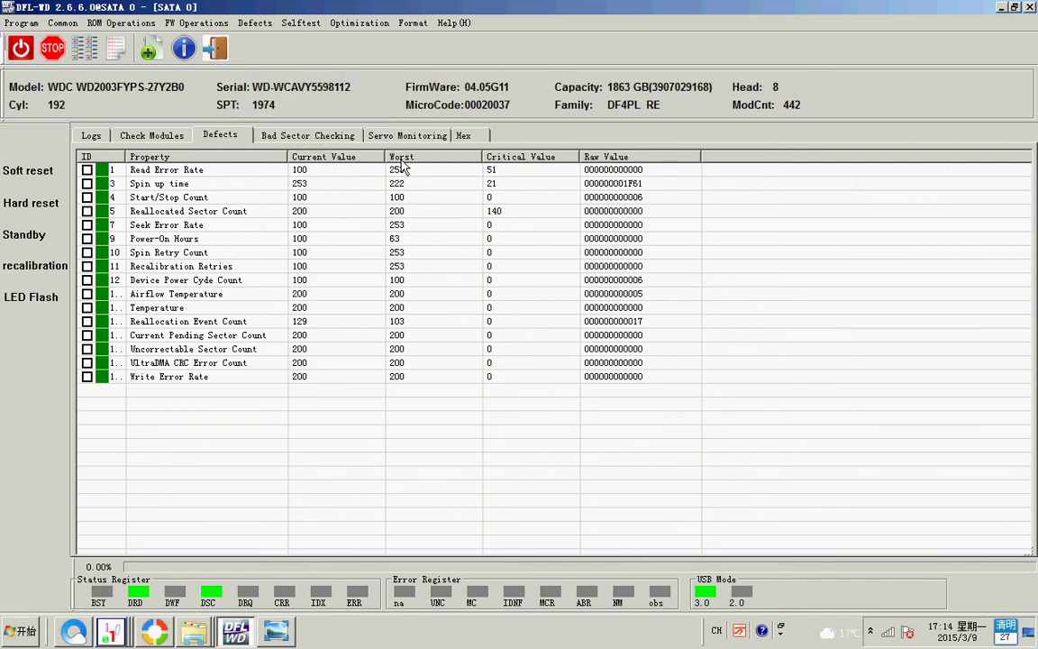
pyautogui.click(91, 134)
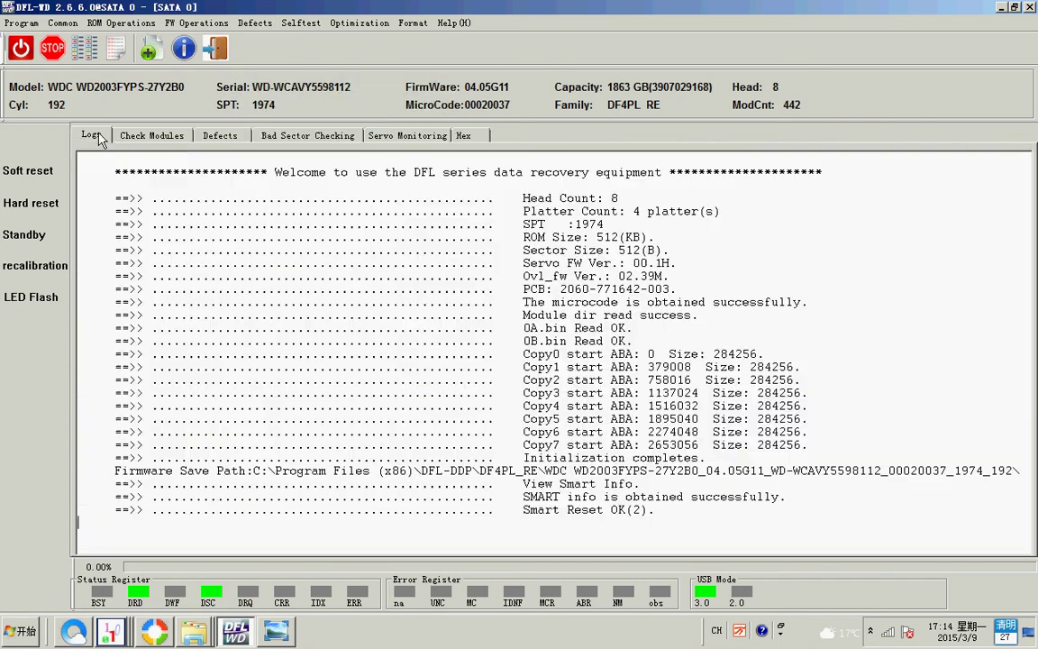
# Step: Reload the SMART attributes to check the reset values and review the log
pyautogui.click(151, 135)
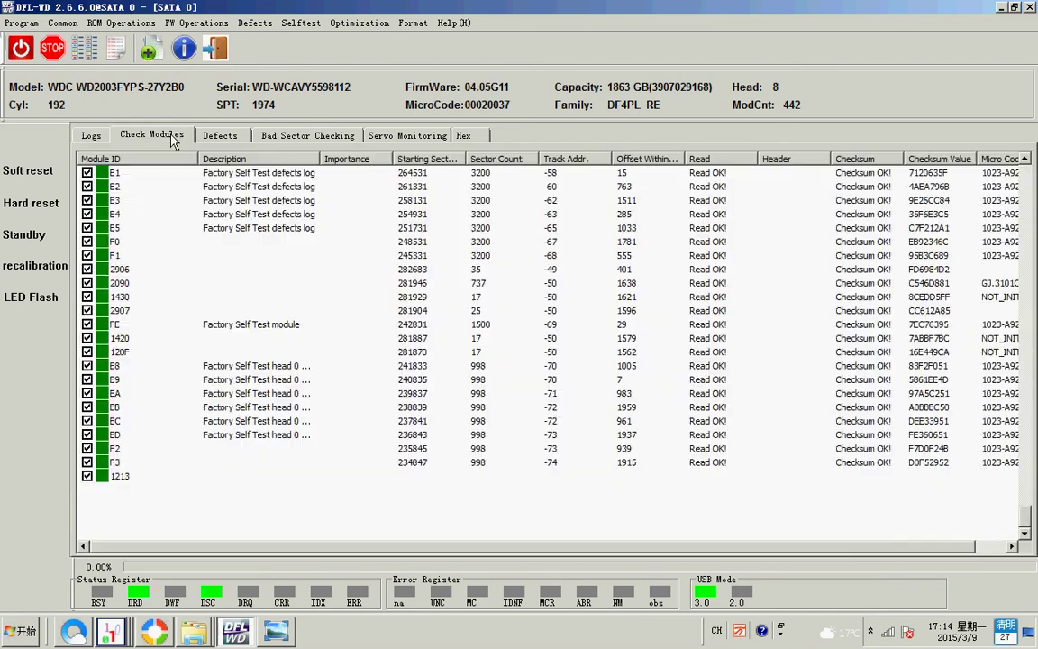
pyautogui.click(216, 135)
pyautogui.click(198, 23)
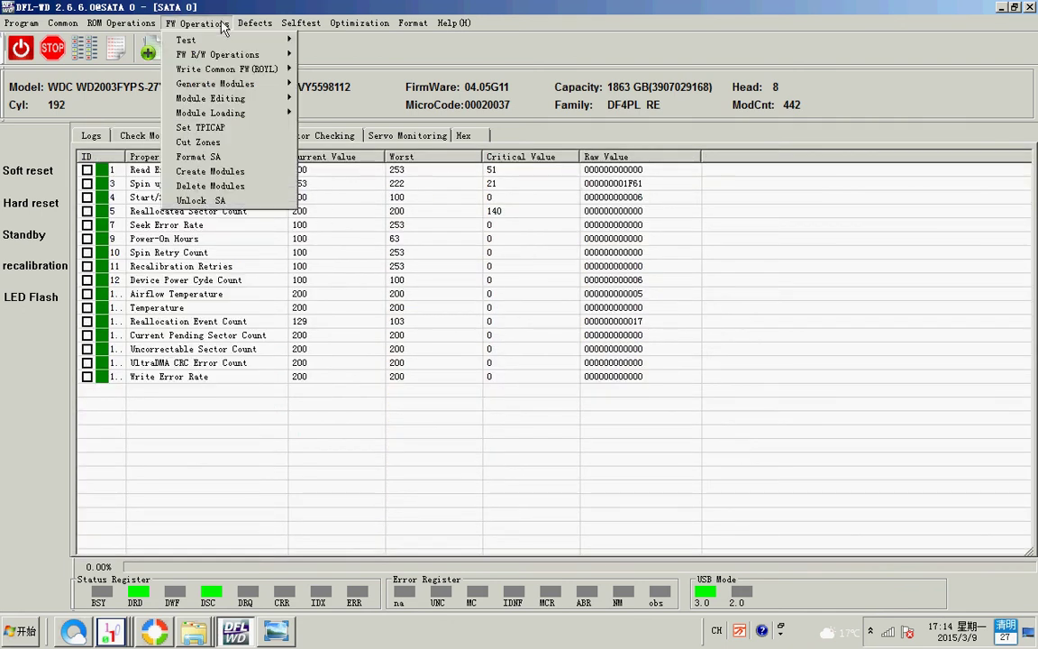
pyautogui.moveTo(257, 24)
pyautogui.moveTo(306, 98)
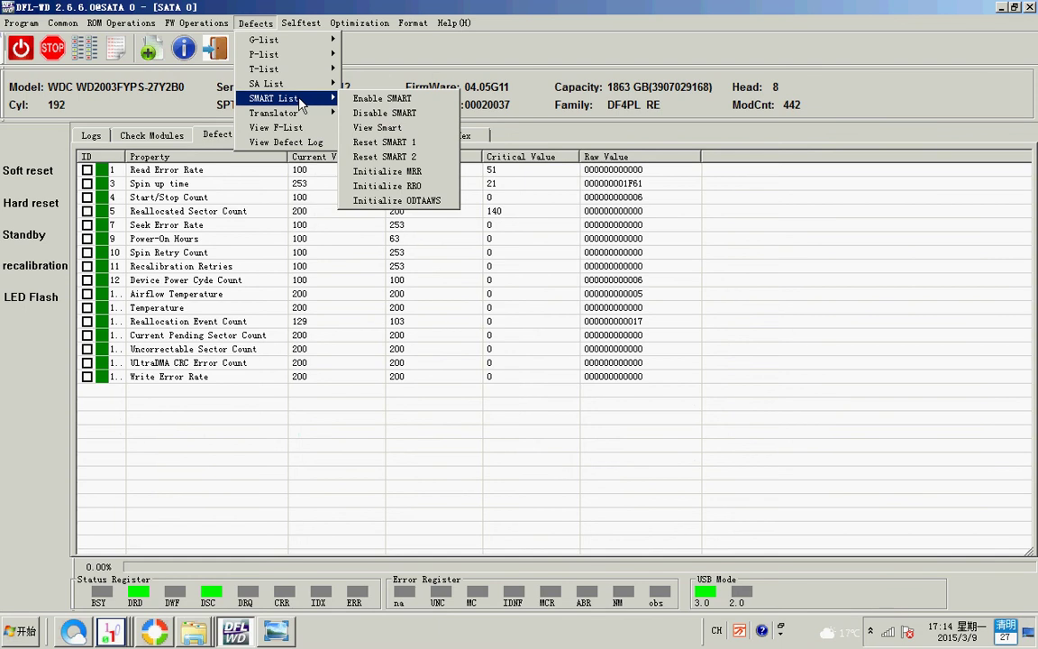
pyautogui.click(364, 131)
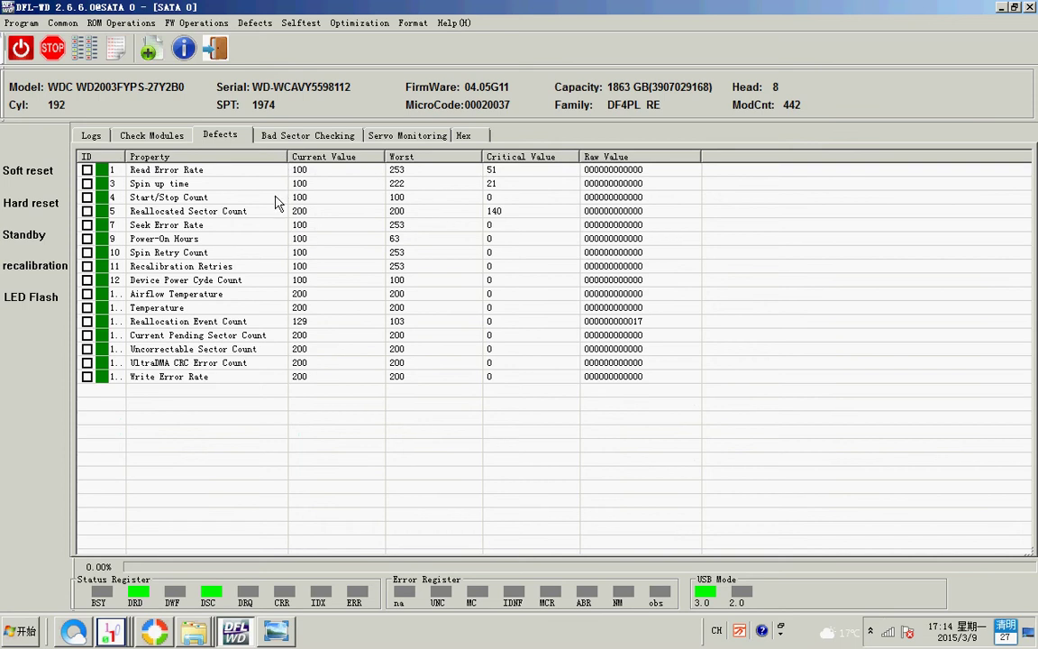
pyautogui.click(104, 140)
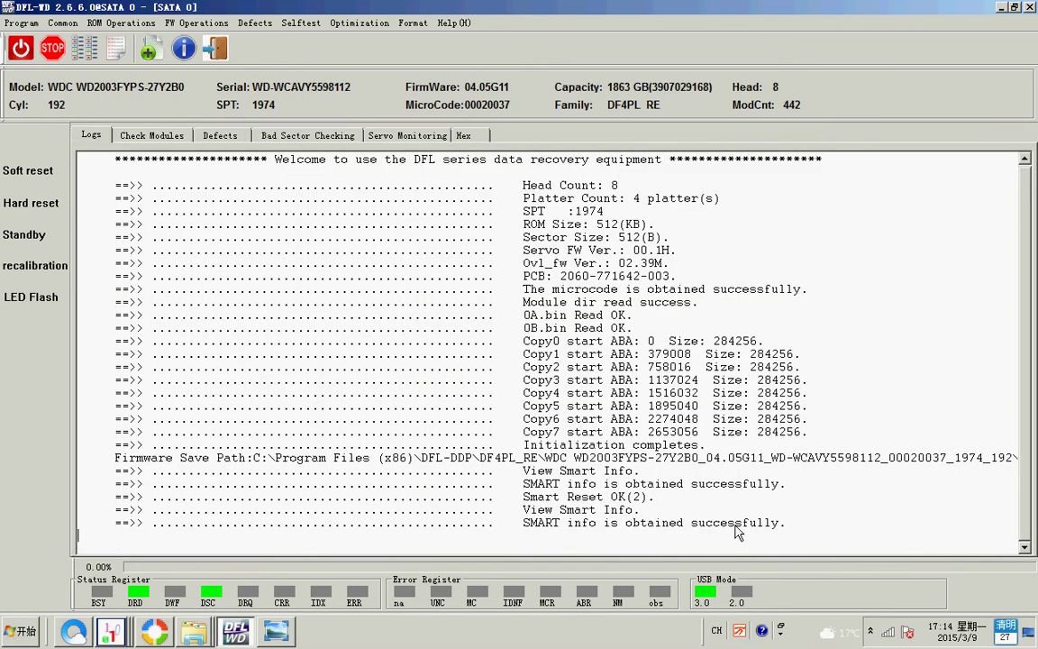